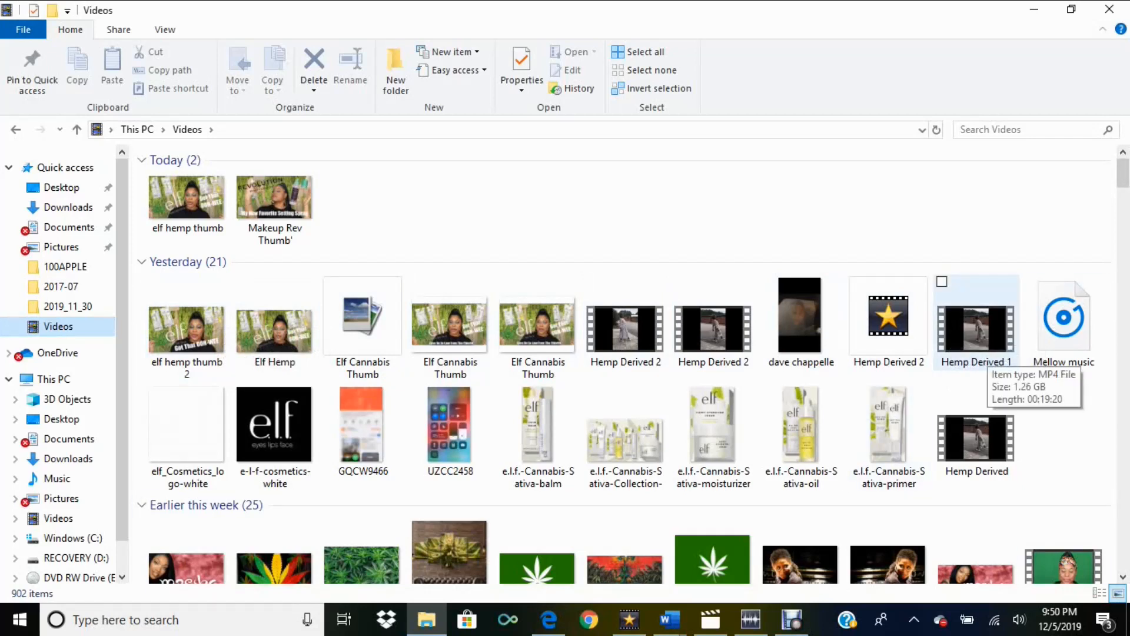
Open the first Hemp Derived 2 video and scrub through it to the shot of the woman spraying her face.
double_click(624, 326)
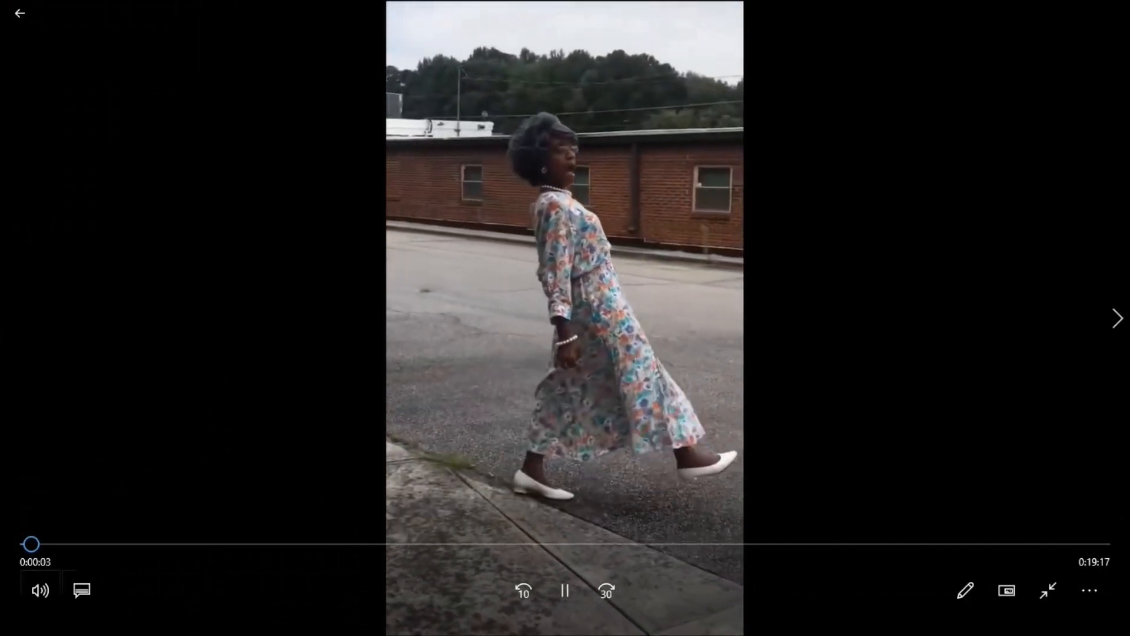
click(94, 544)
drag(94, 544, 316, 544)
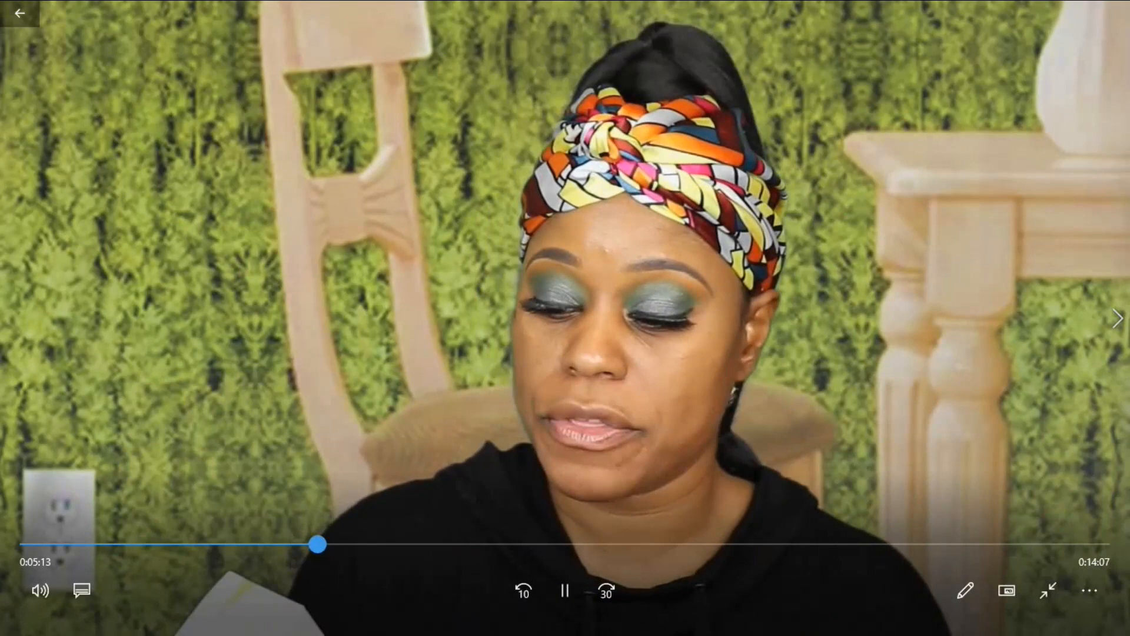
drag(320, 544, 845, 543)
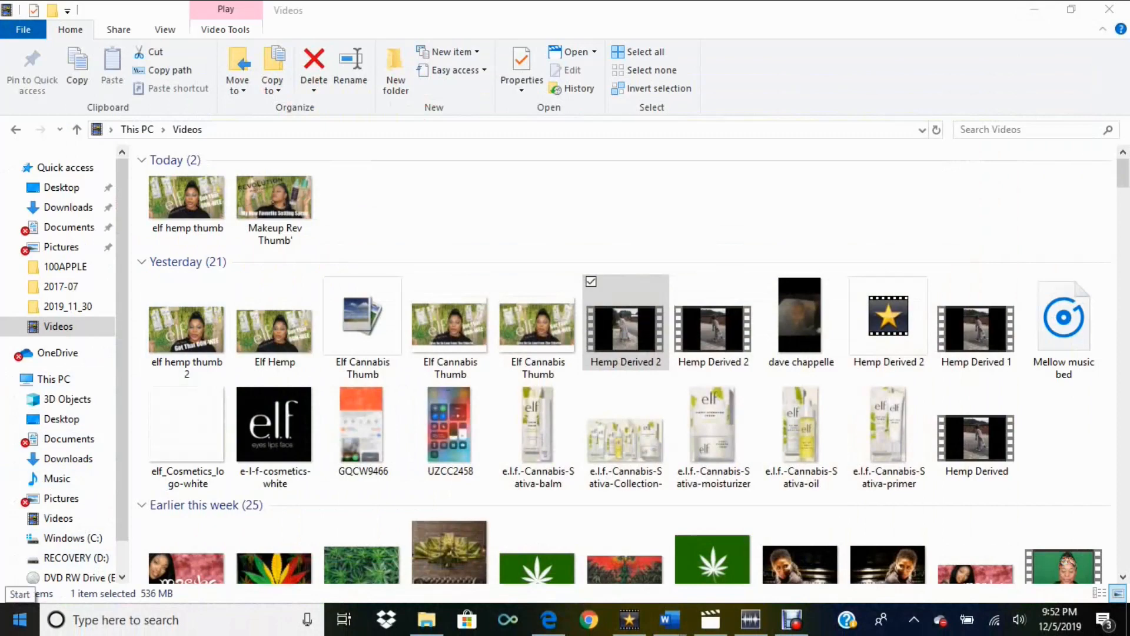
Launch PhotoPad Image Editor and certify that it is being used for non-commercial, home use only.
click(19, 618)
scroll(147, 294, down, 5)
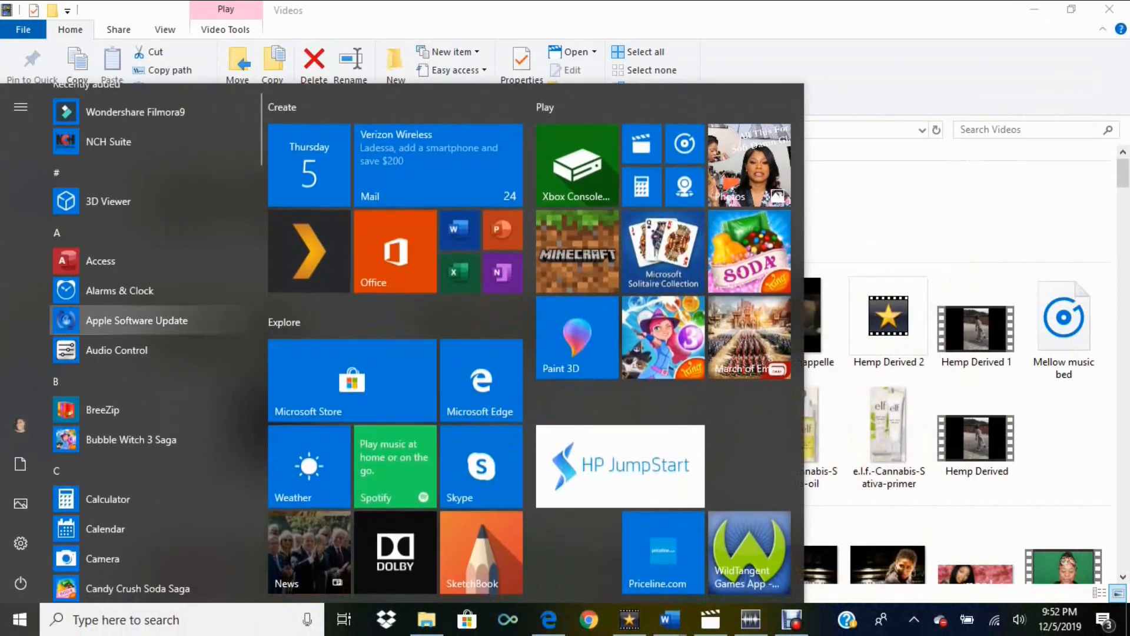
scroll(147, 306, down, 15)
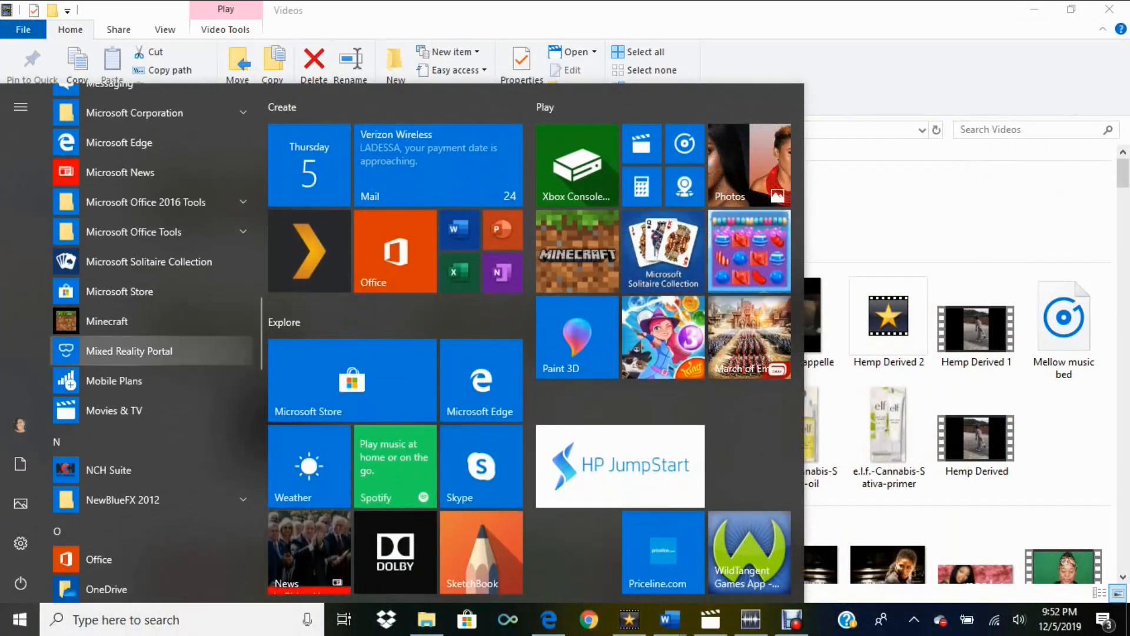
scroll(153, 235, down, 5)
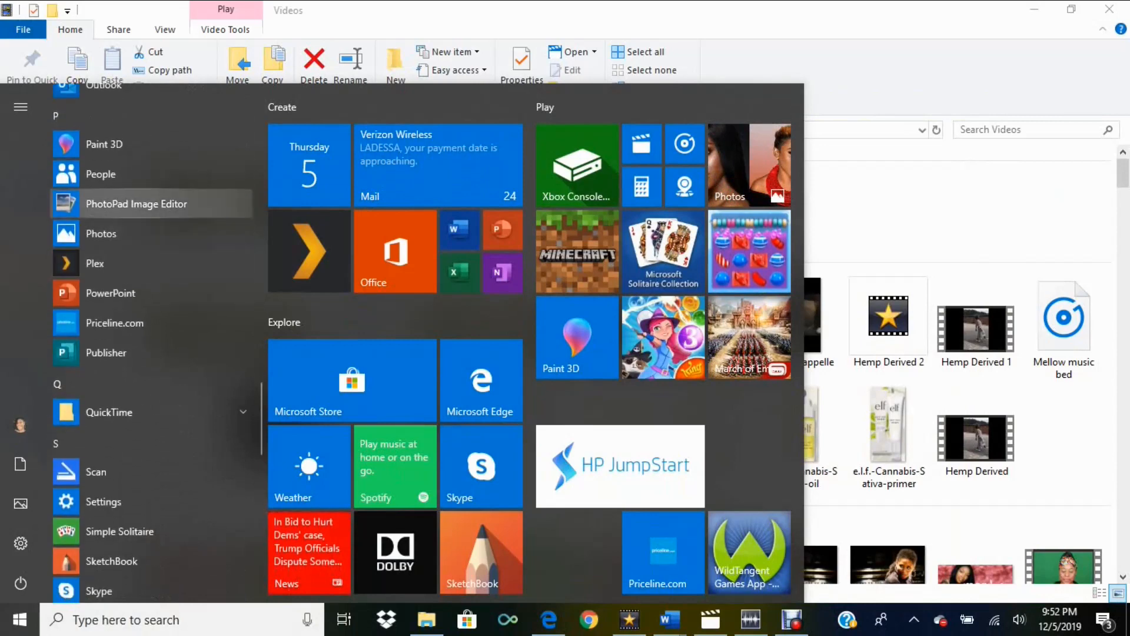
click(147, 204)
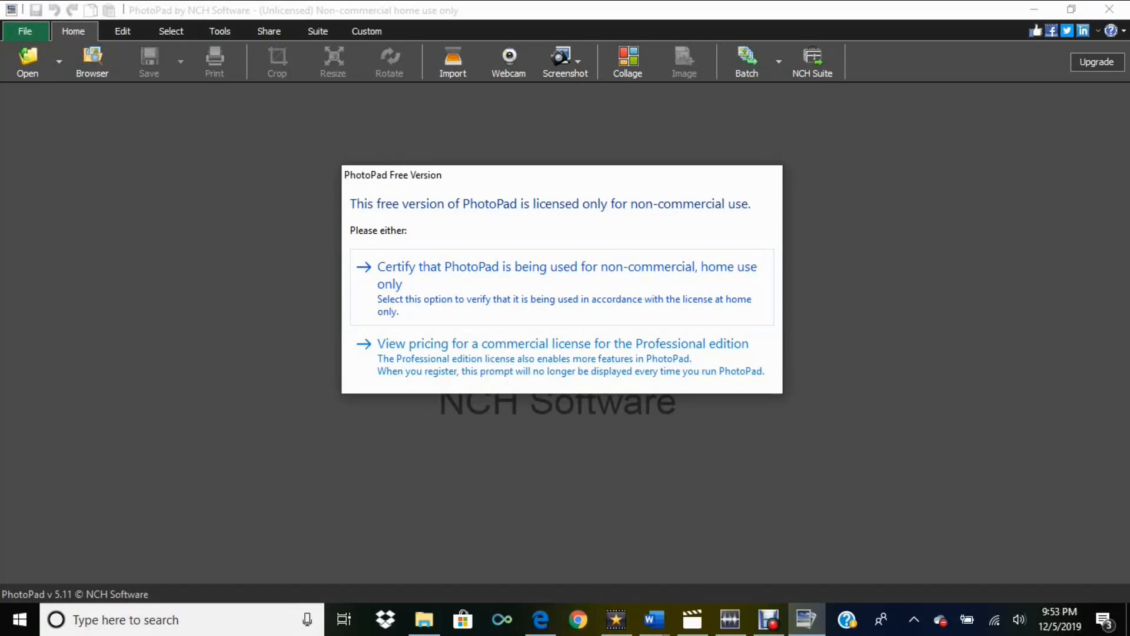
click(389, 289)
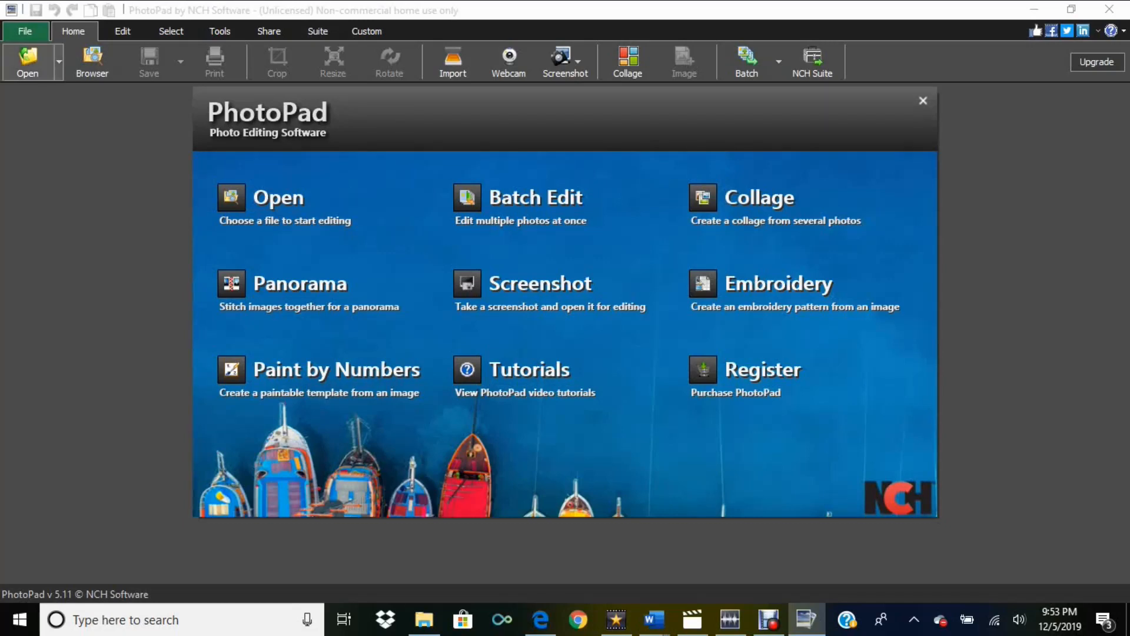
Create a blank 1366 x 768 pixel image with a transparent background and paste the captured video frame as an overlay.
click(25, 31)
key(Return)
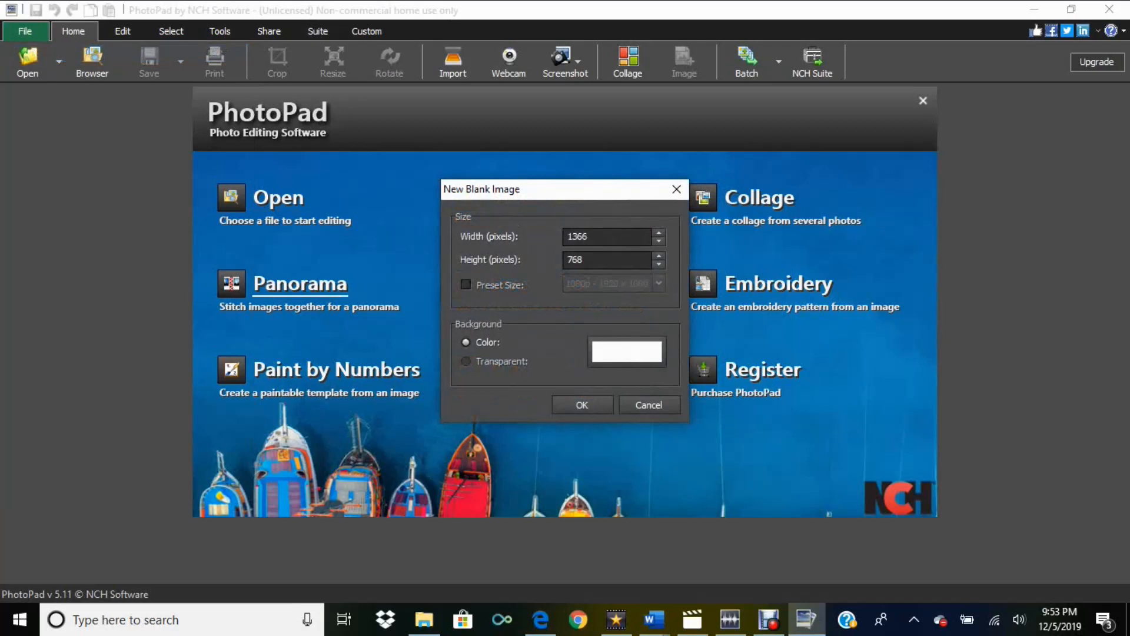
click(466, 362)
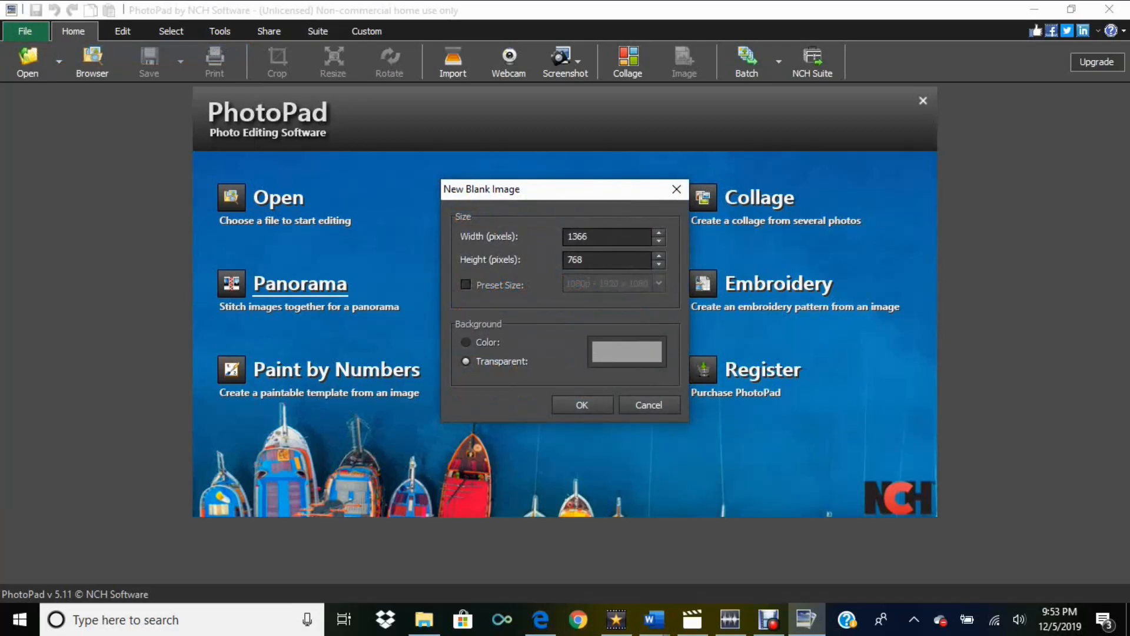
key(Return)
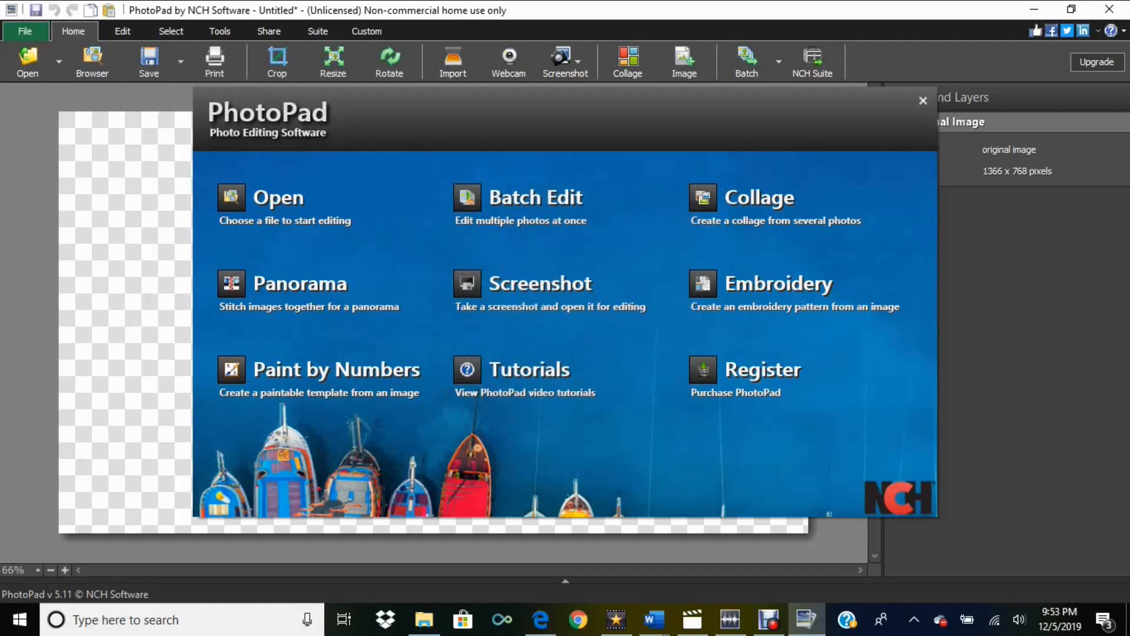
key(Escape)
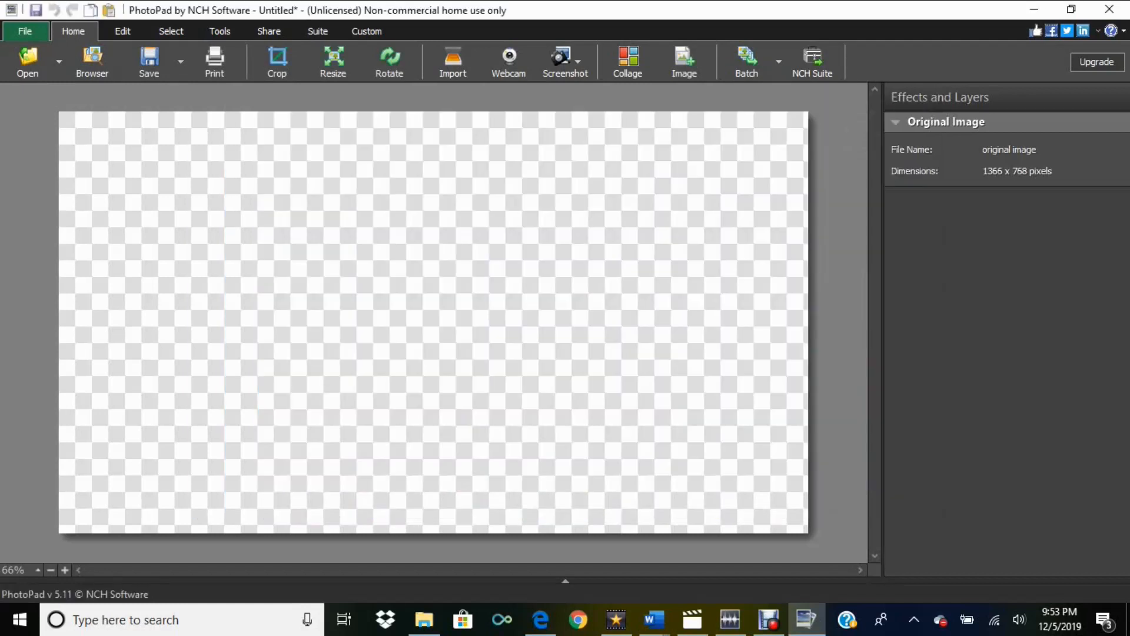
right_click(308, 192)
click(368, 237)
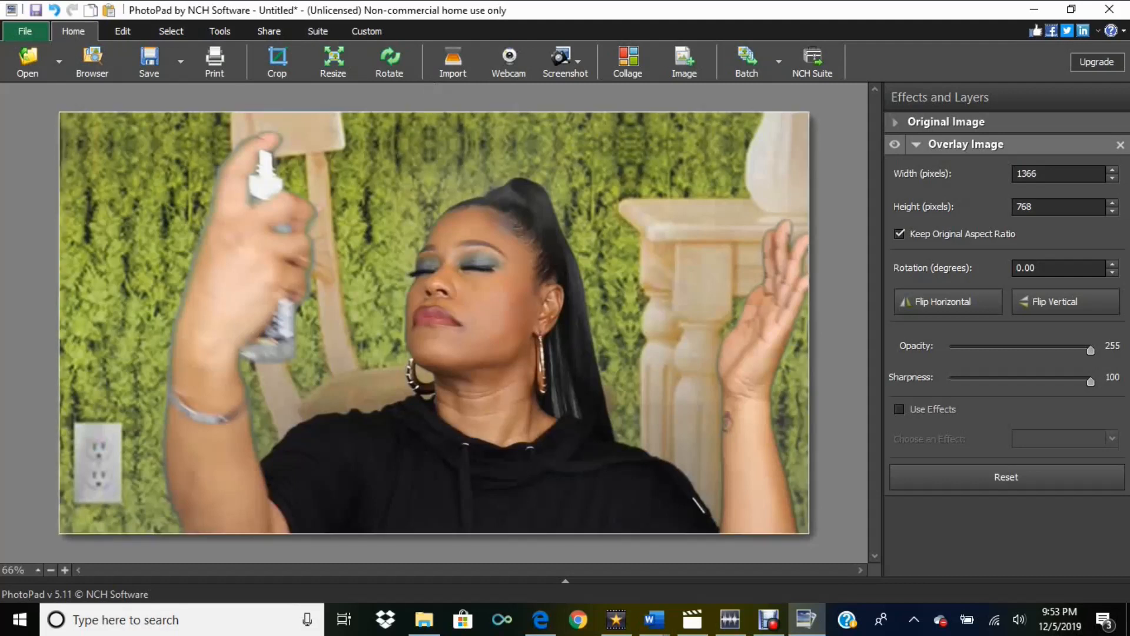
Switch to Chrome and open the Google home page.
click(423, 620)
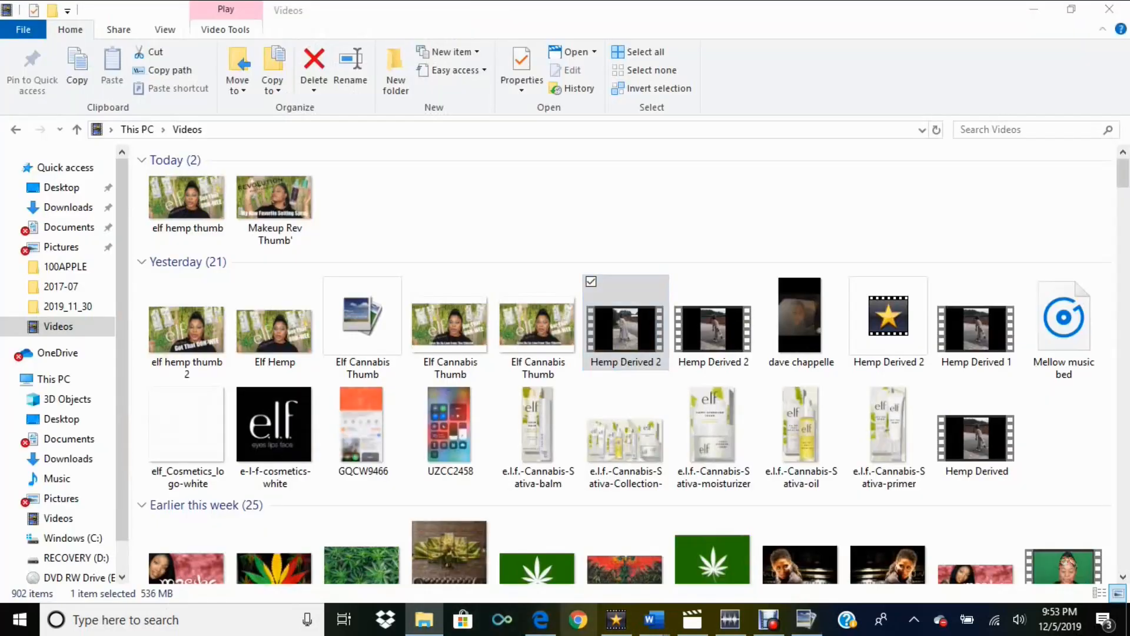
click(578, 619)
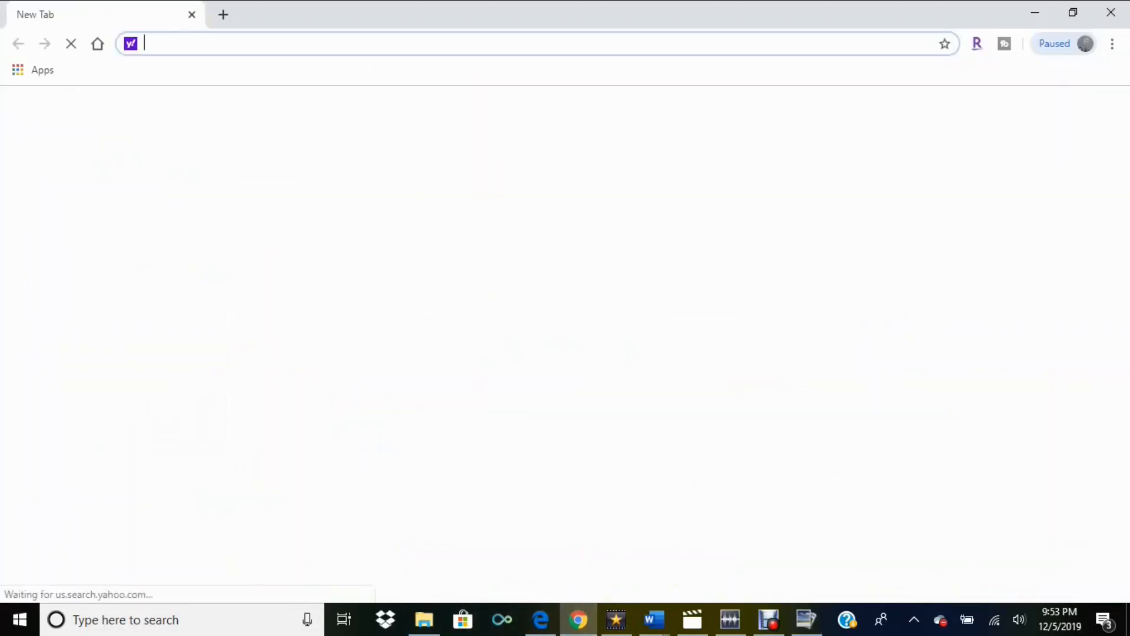
text(goo)
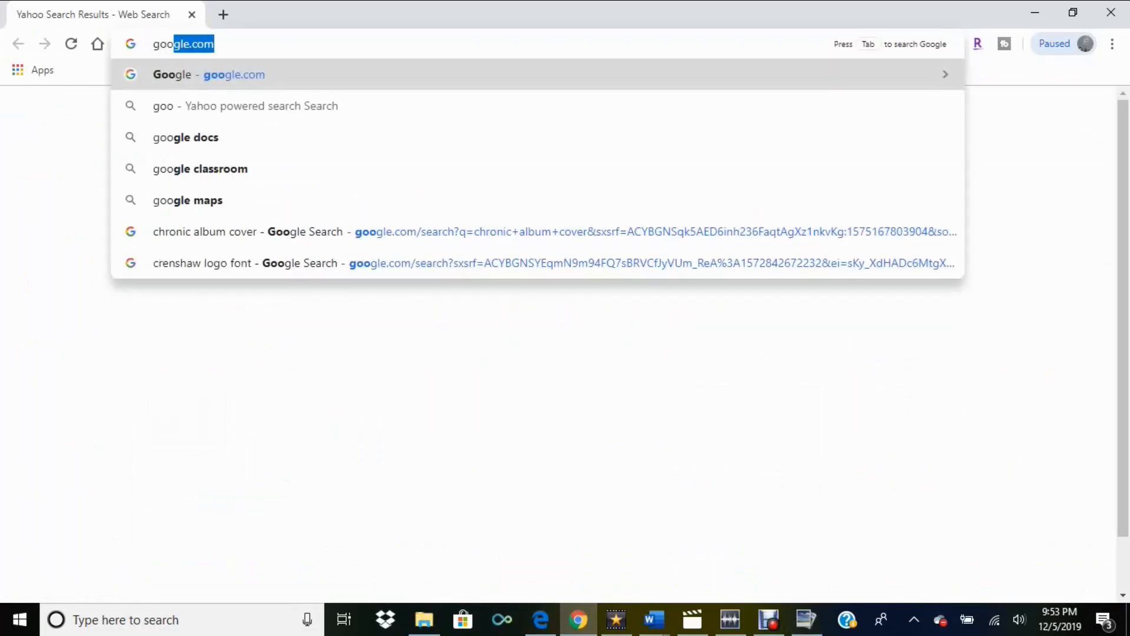
key(Return)
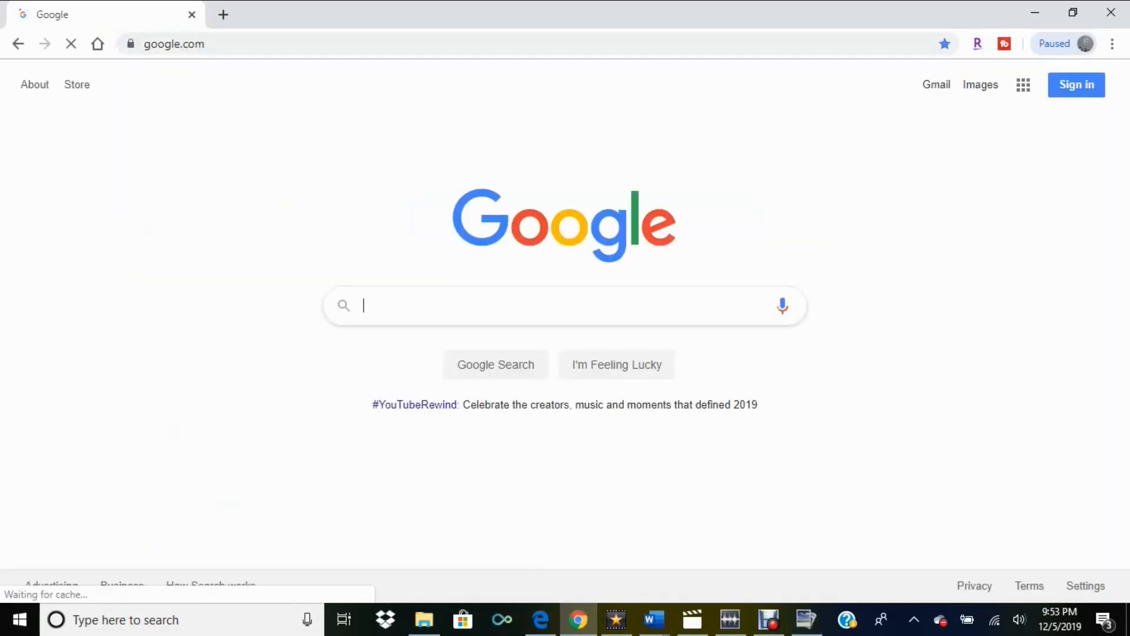
Search Google for "makeup revolution cannabis" and show the image results.
text(makle)
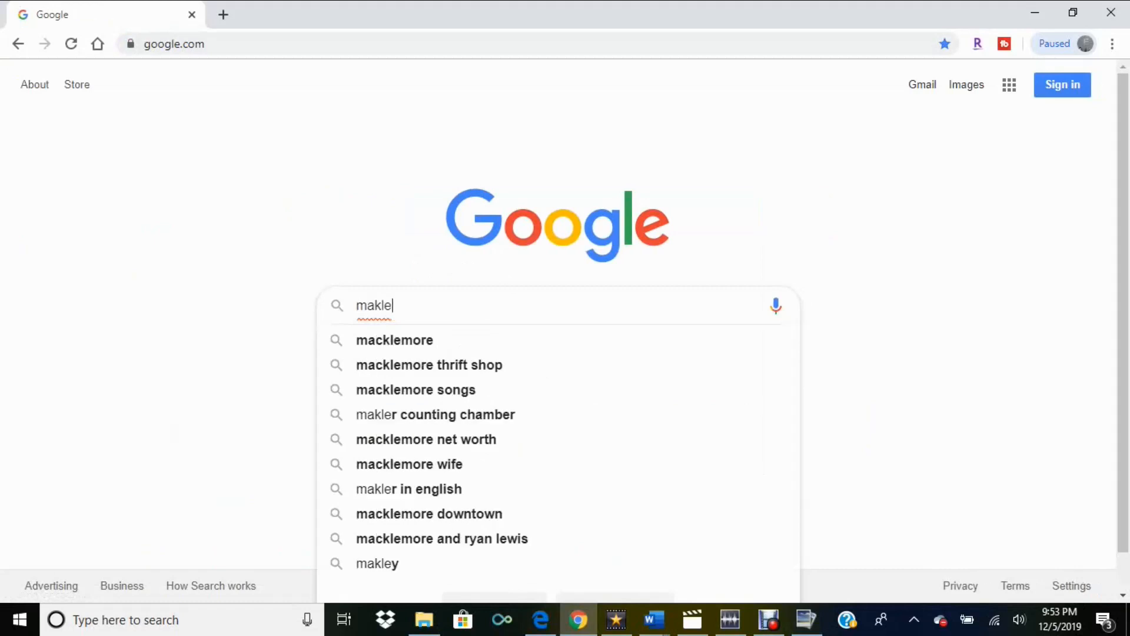
key(BackSpace)
key(BackSpace)
text(eup )
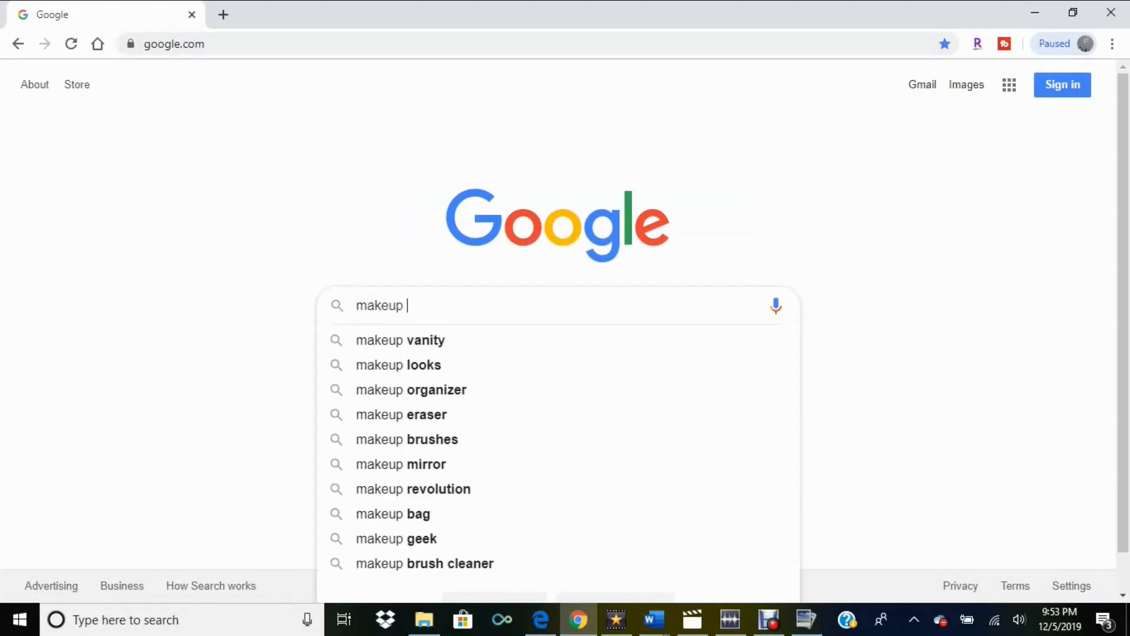
text(r)
key(Down)
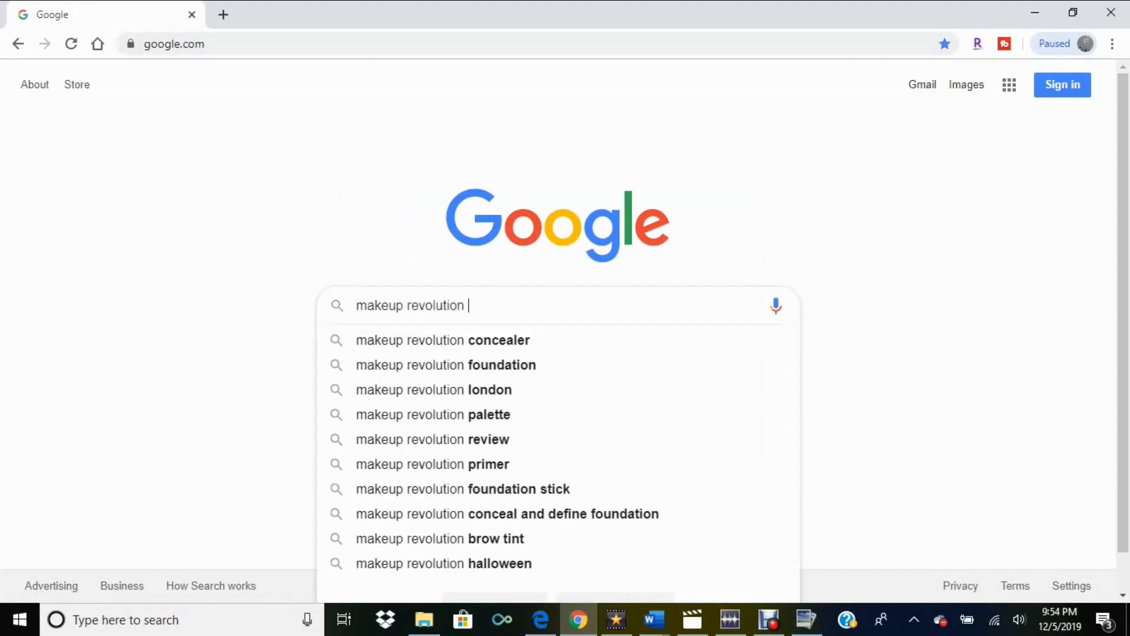
text(cannabis)
key(Return)
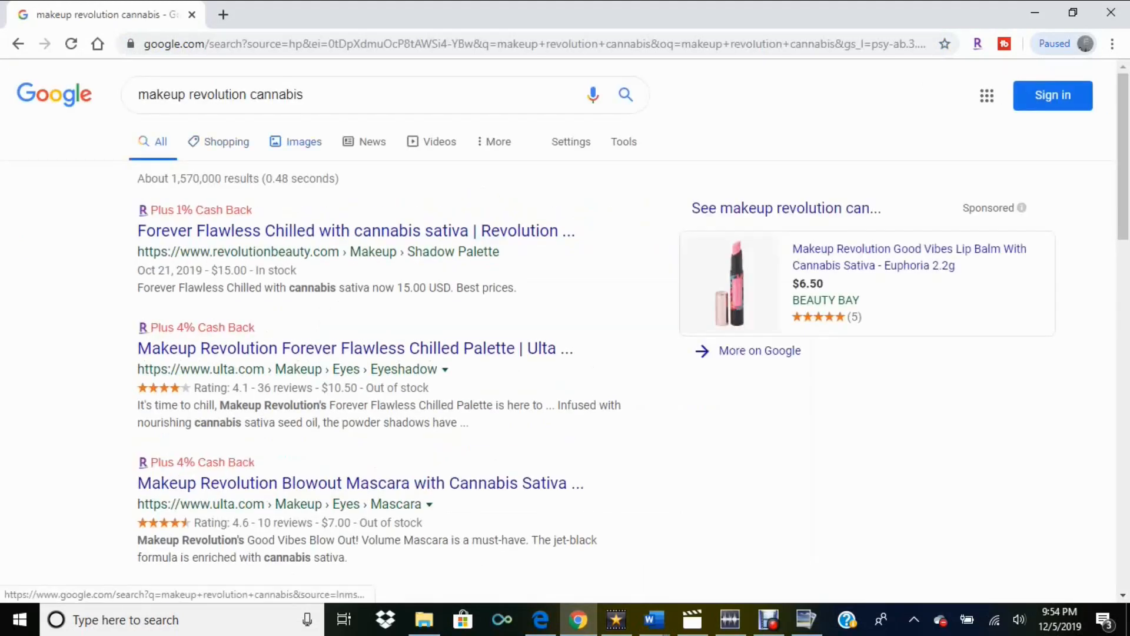
click(296, 142)
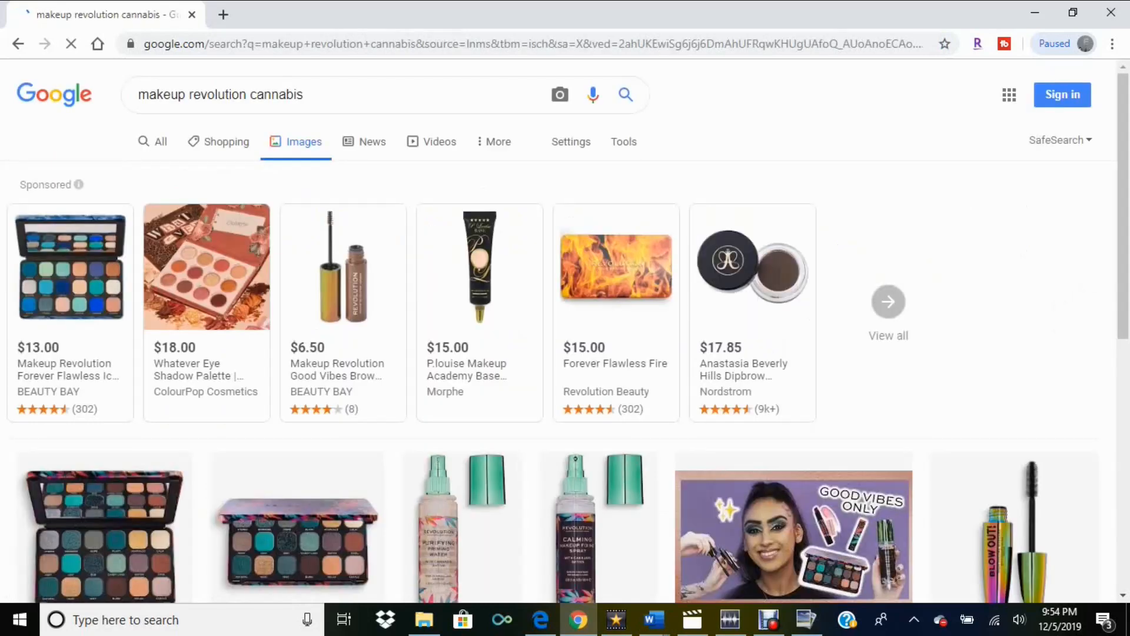
Open the Calming Makeup Fixing Spray picture from ulta.com in the image results and copy the enlarged image.
click(305, 94)
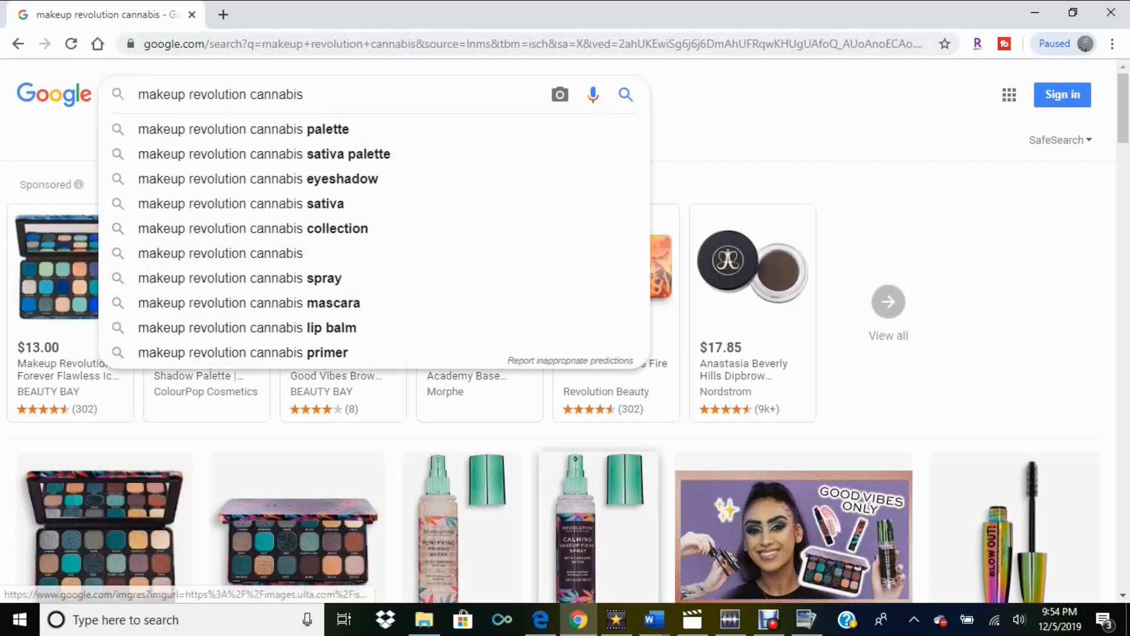
click(595, 530)
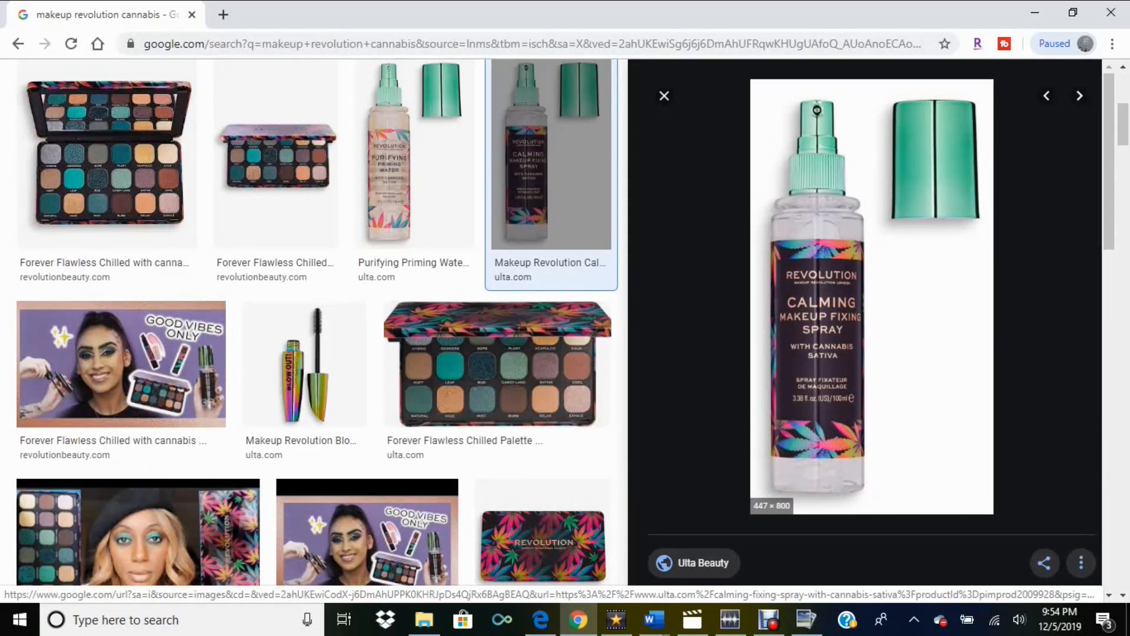
right_click(840, 239)
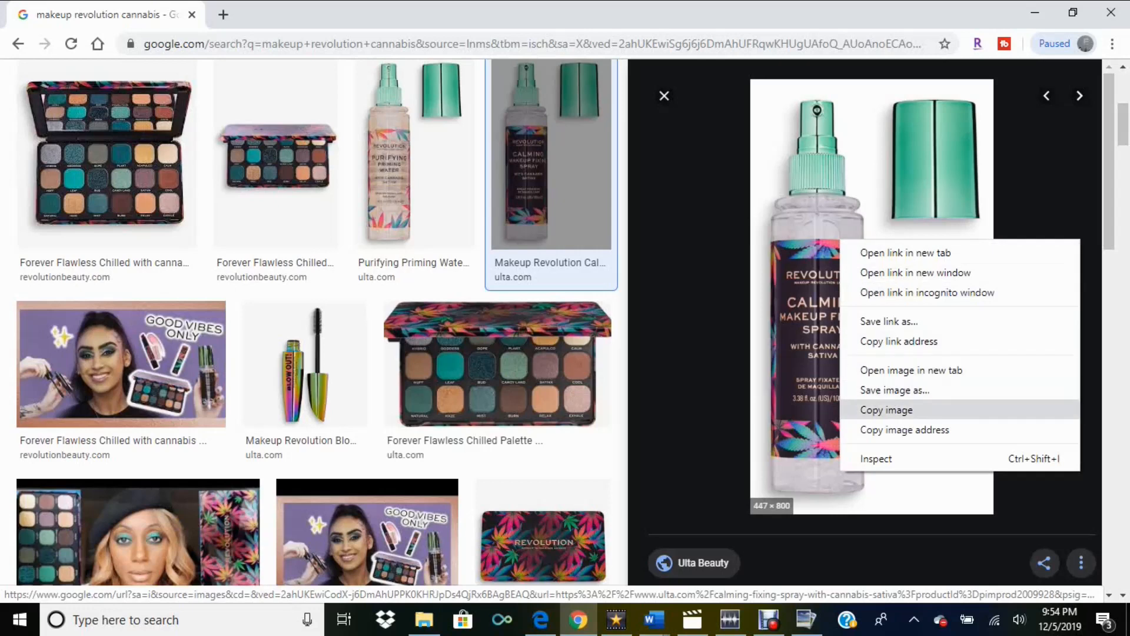
click(886, 410)
Switch to PhotoPad, create a blank 447 x 800 pixel image with a transparent background, and paste the copied spray bottle as an overlay.
click(806, 620)
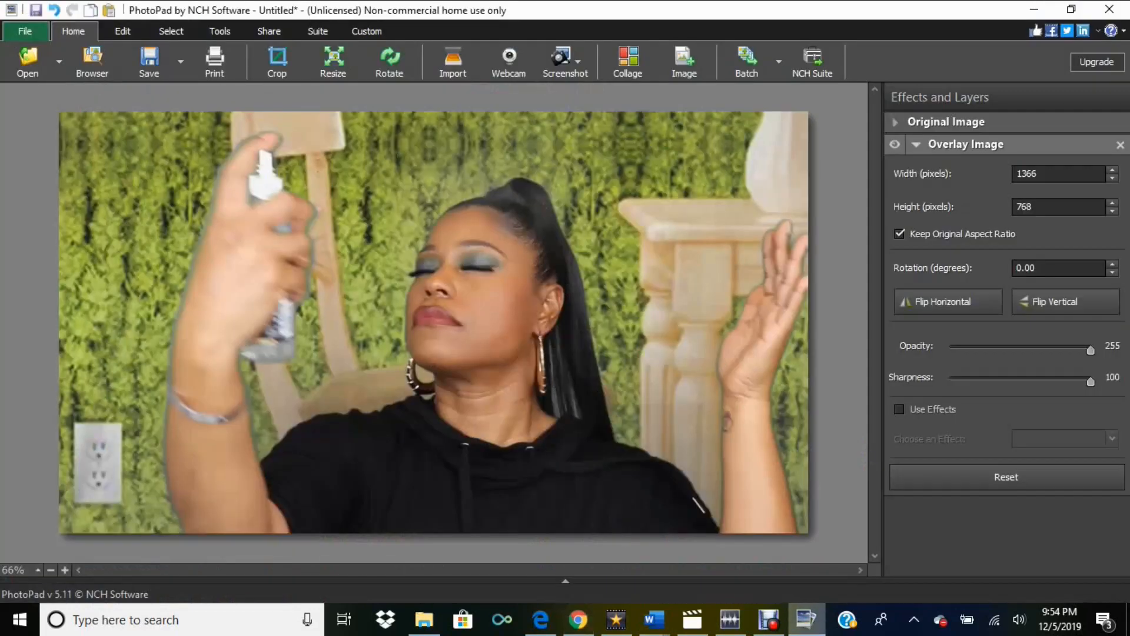
click(25, 31)
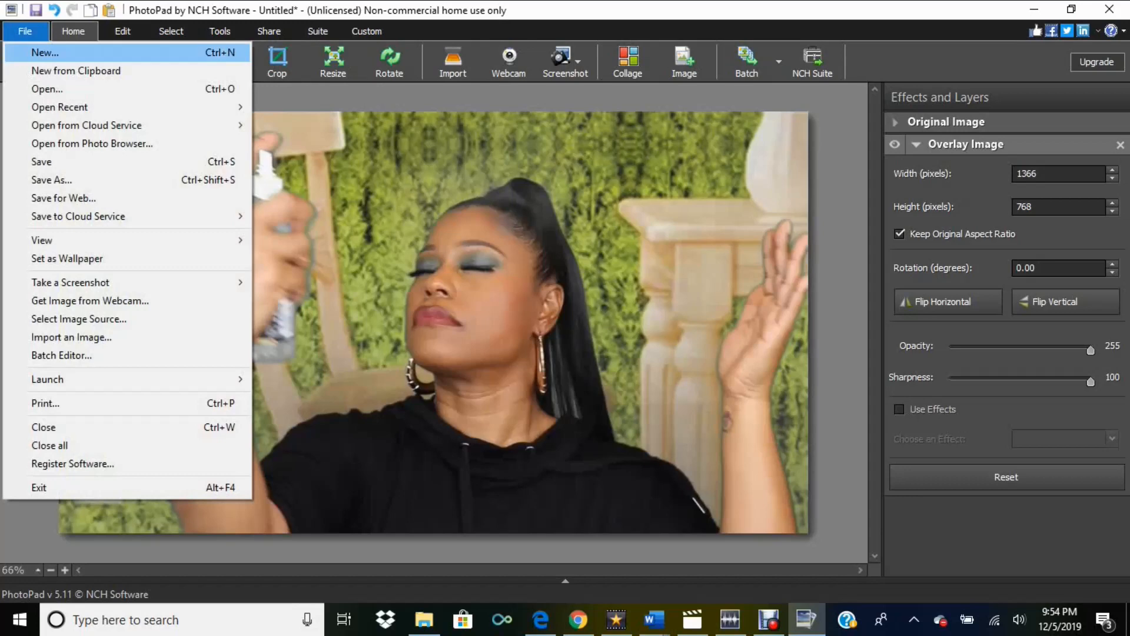
click(45, 53)
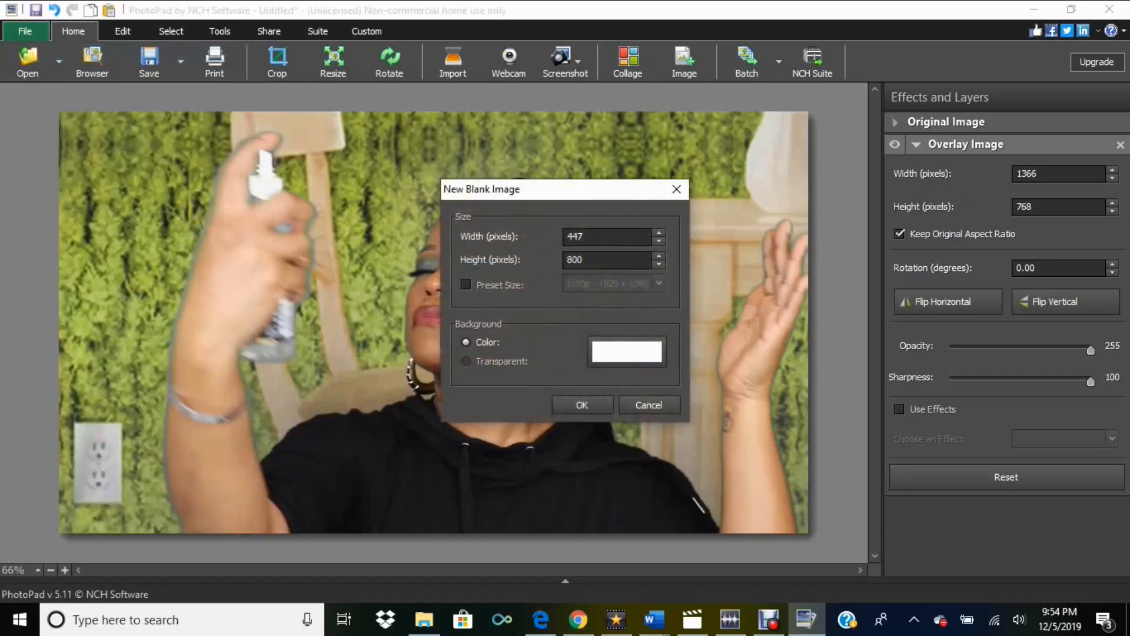
click(466, 361)
click(582, 405)
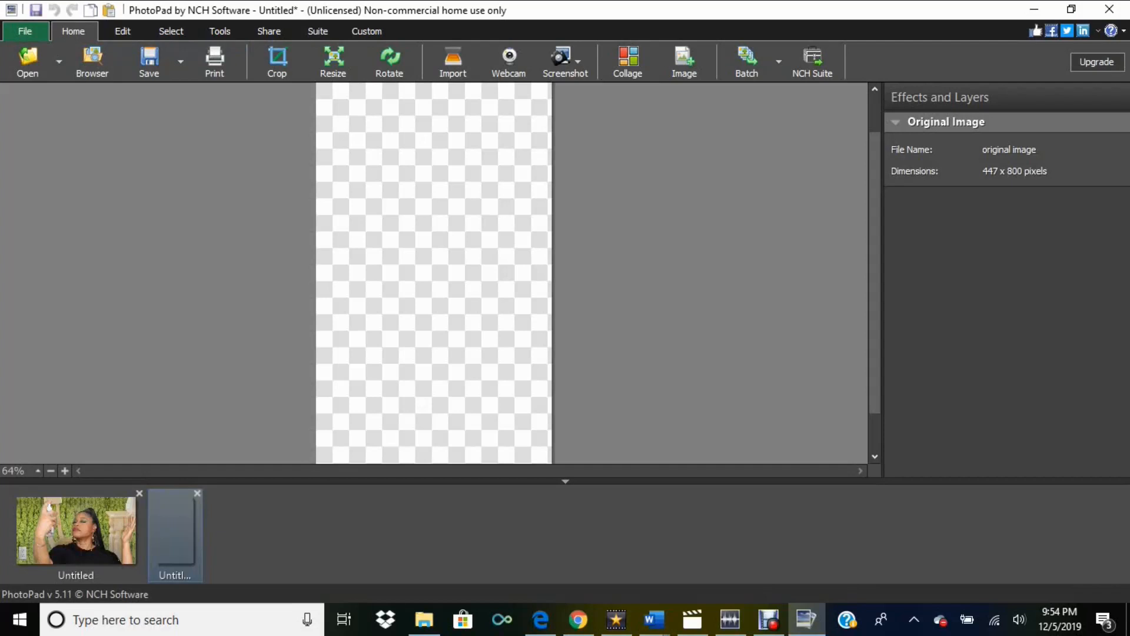
right_click(401, 157)
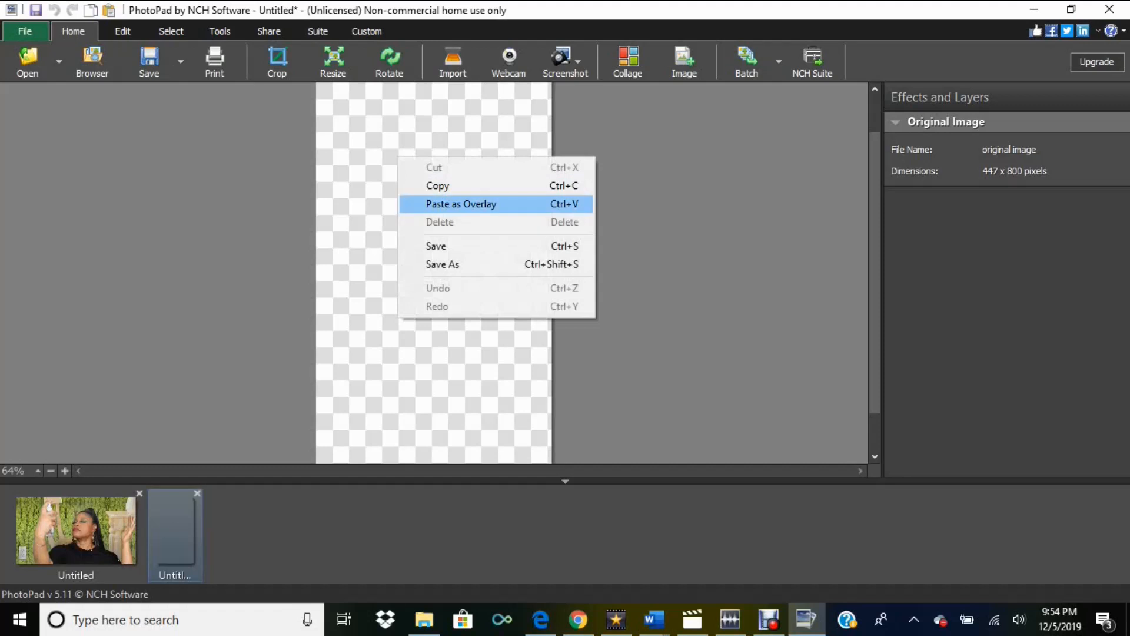
click(474, 203)
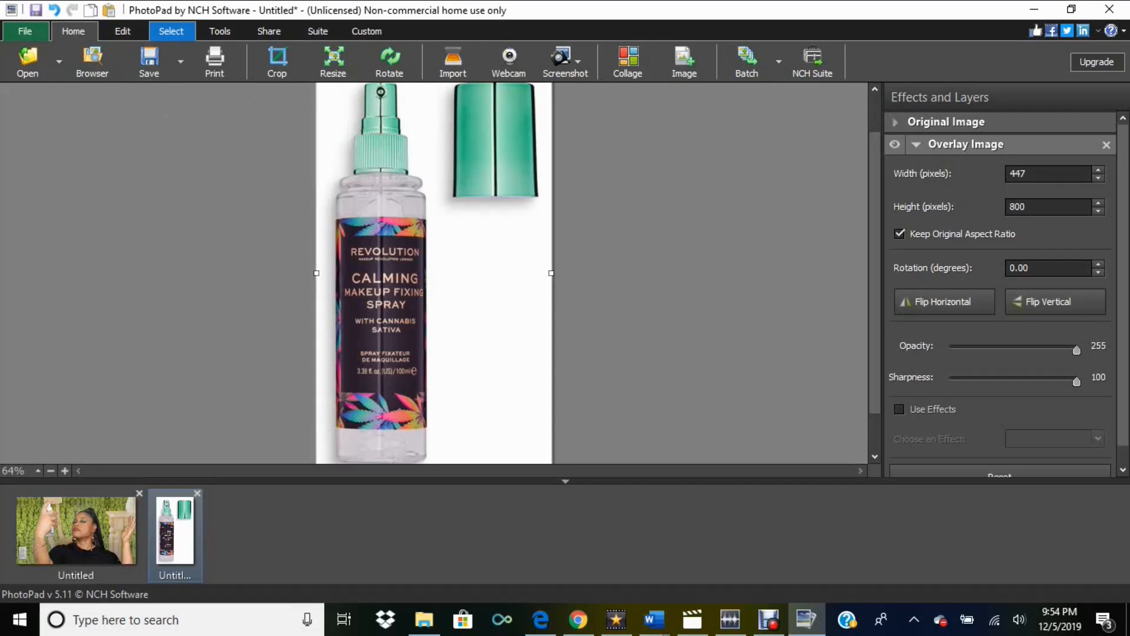
Select the white background around the spray bottle and cap with the Wand, delete it, and clear the selection.
click(171, 31)
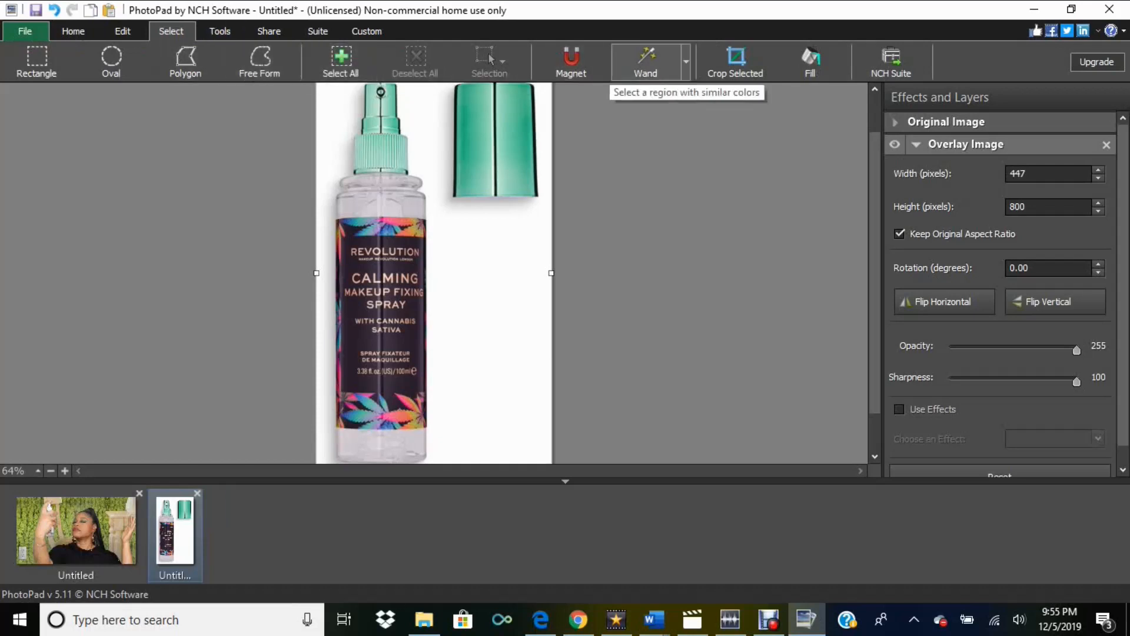
click(646, 59)
click(489, 282)
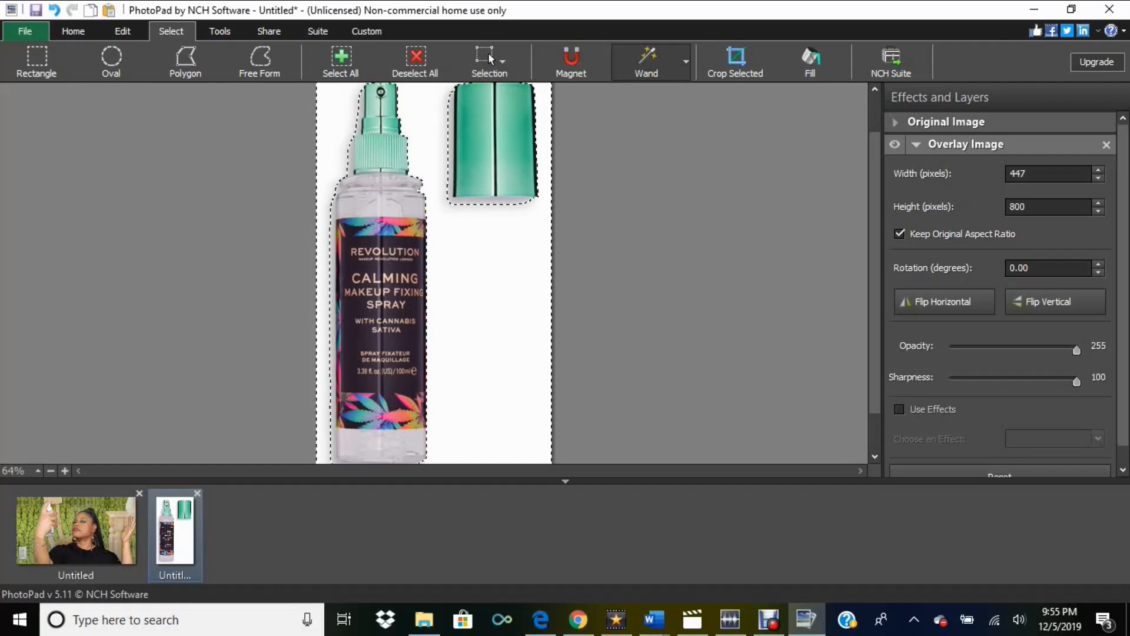
key(Delete)
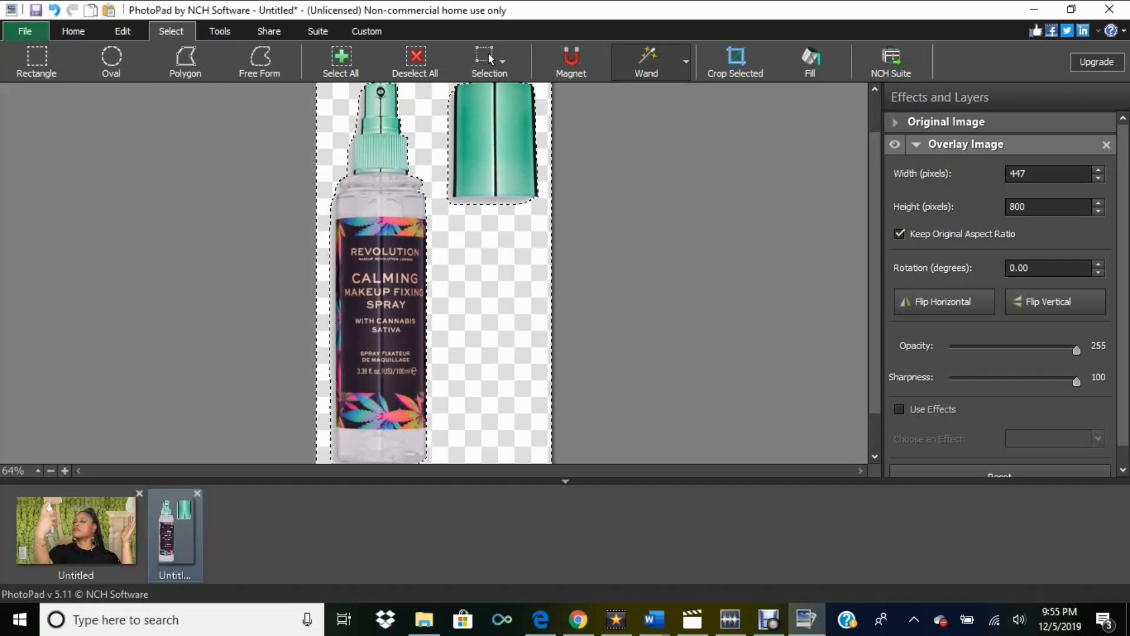
click(416, 61)
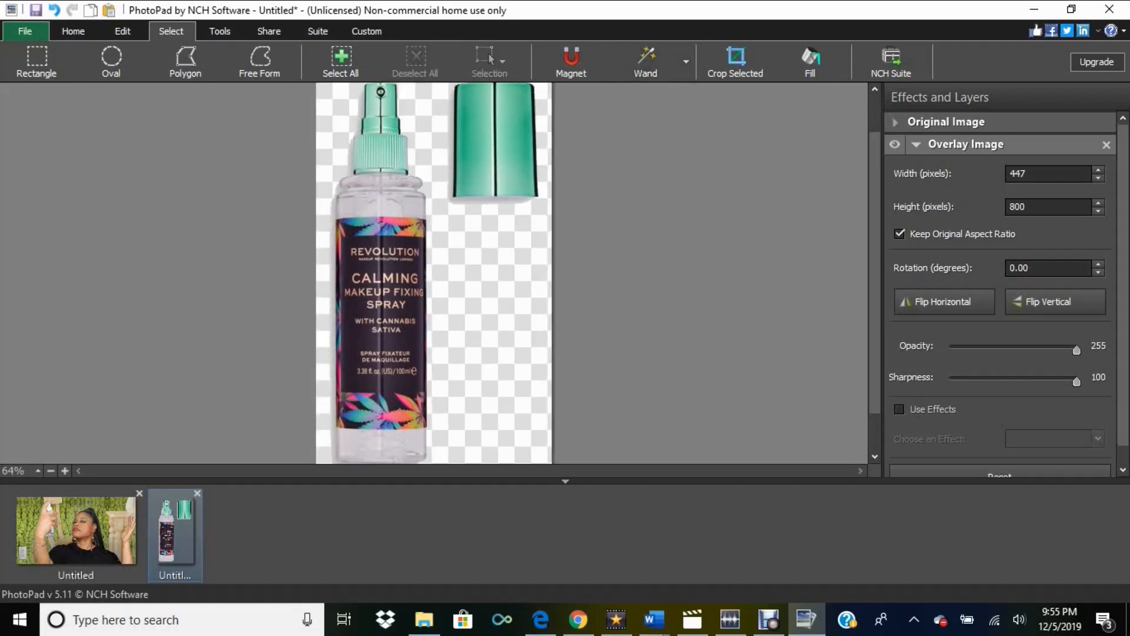
Copy the cut-out spray bottle and cap, and paste them as an overlay onto the captured video frame.
right_click(354, 223)
click(393, 251)
click(76, 530)
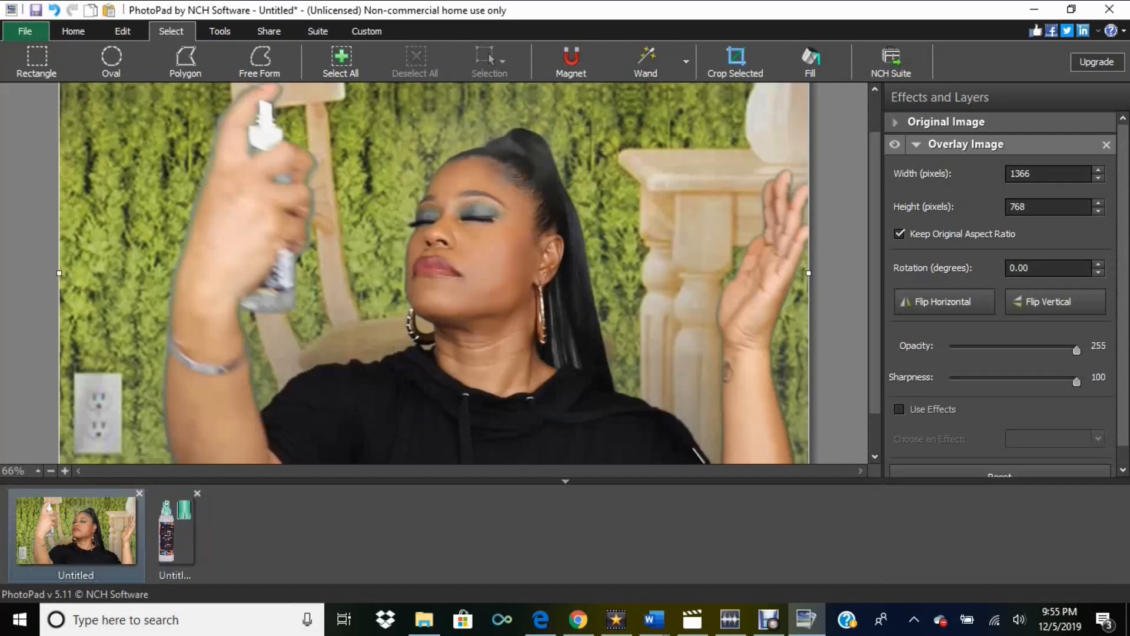
right_click(448, 258)
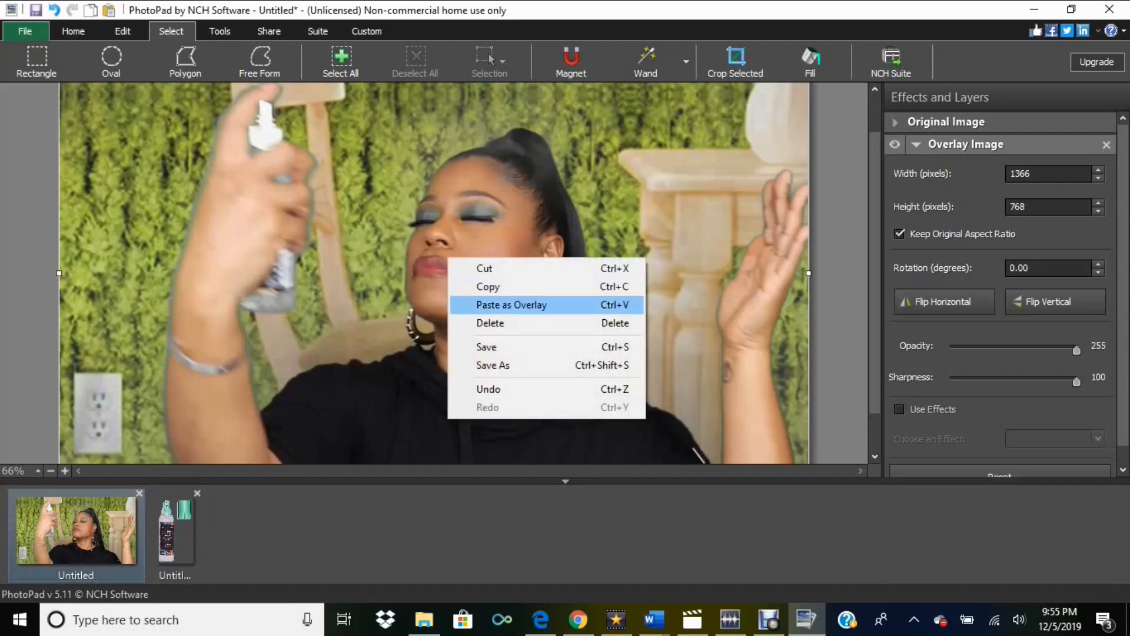
click(511, 305)
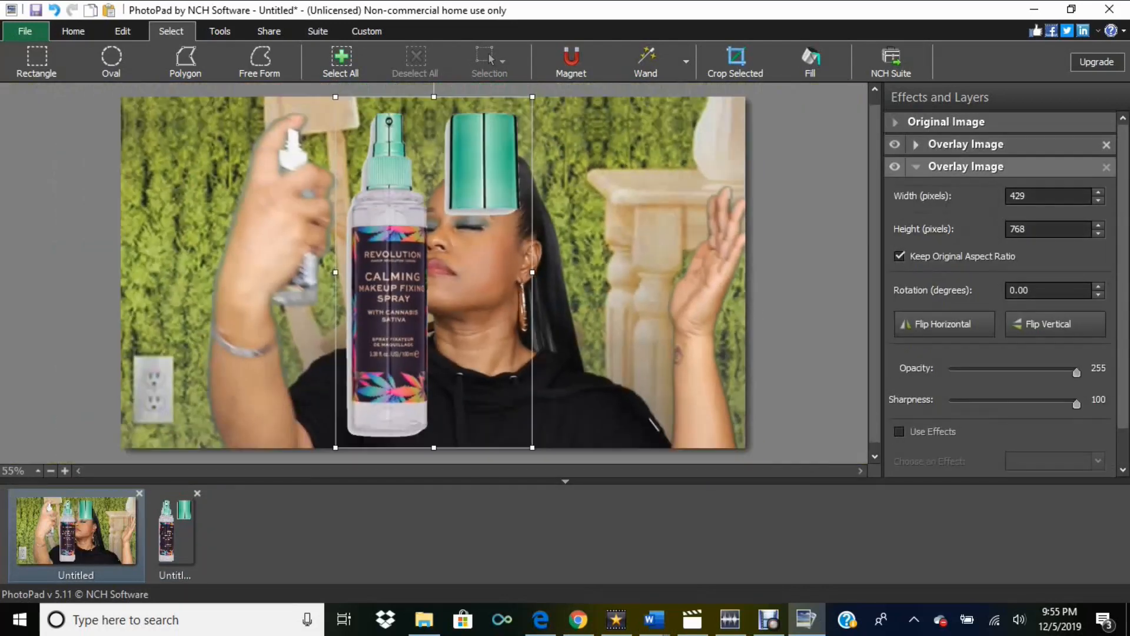
Scale the bottle overlay to about 240 x 429 pixels, rotate it about 20 degrees, and place it above the woman's open hand.
drag(516, 126, 462, 224)
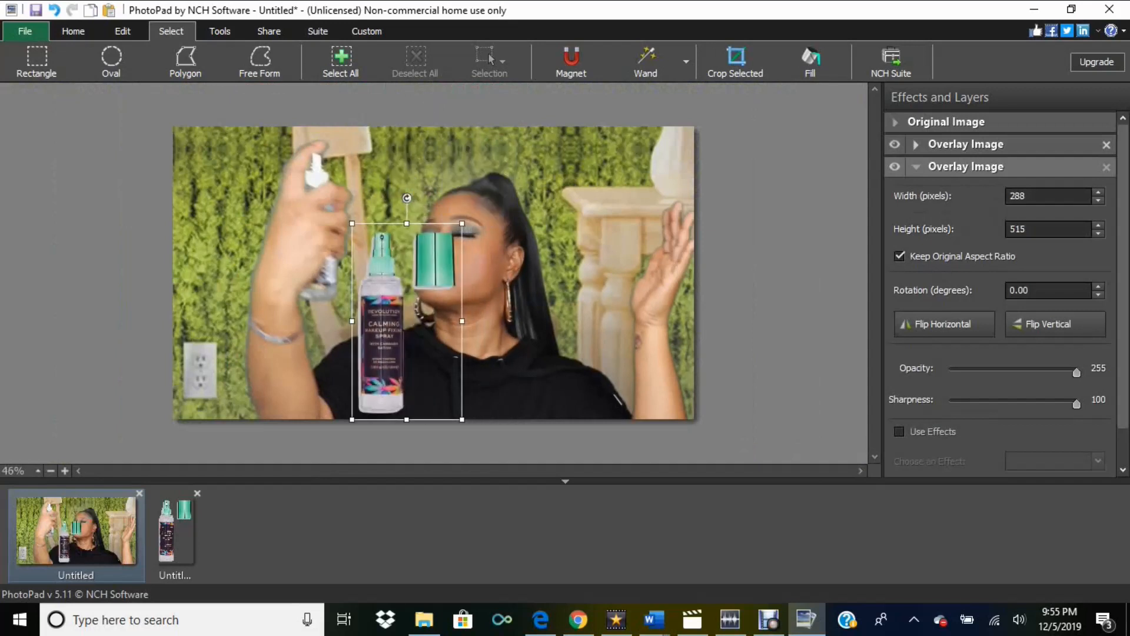
drag(407, 198, 448, 205)
drag(407, 320, 613, 220)
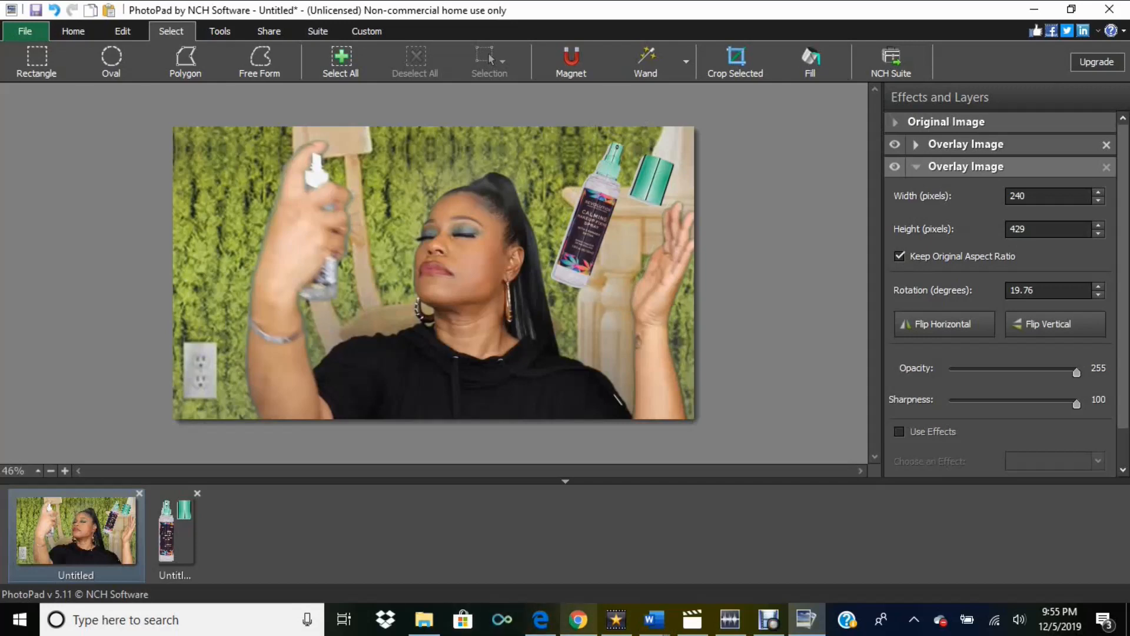
Switch to Chrome and change the Google image search to "makeup revolution logo".
mouse_move(541, 619)
click(578, 620)
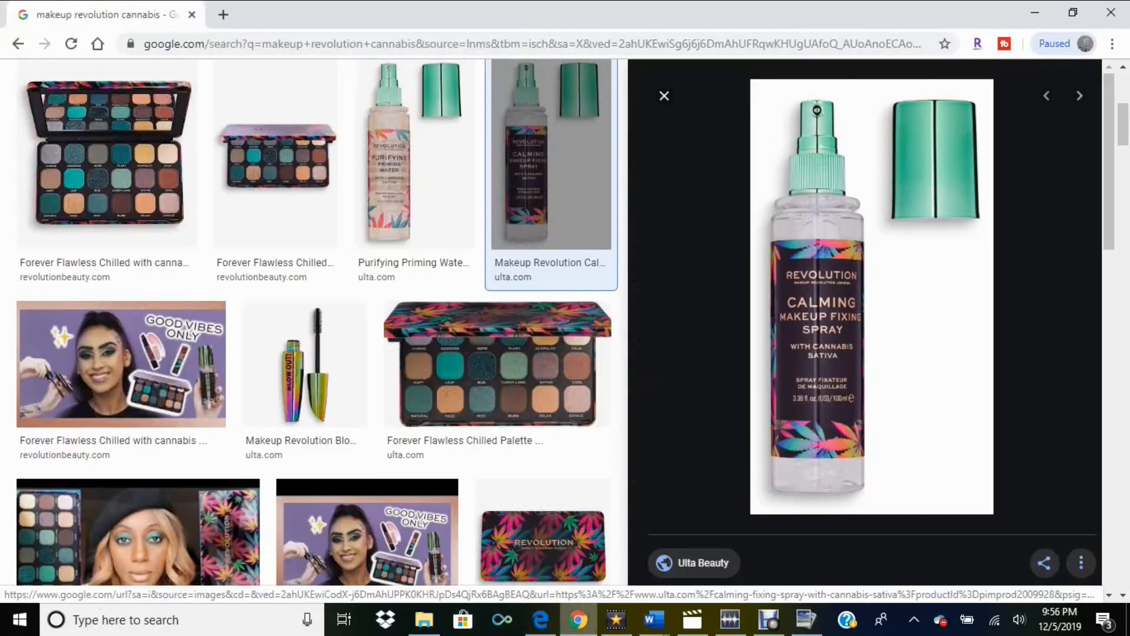
scroll(330, 103, up, 6)
click(306, 95)
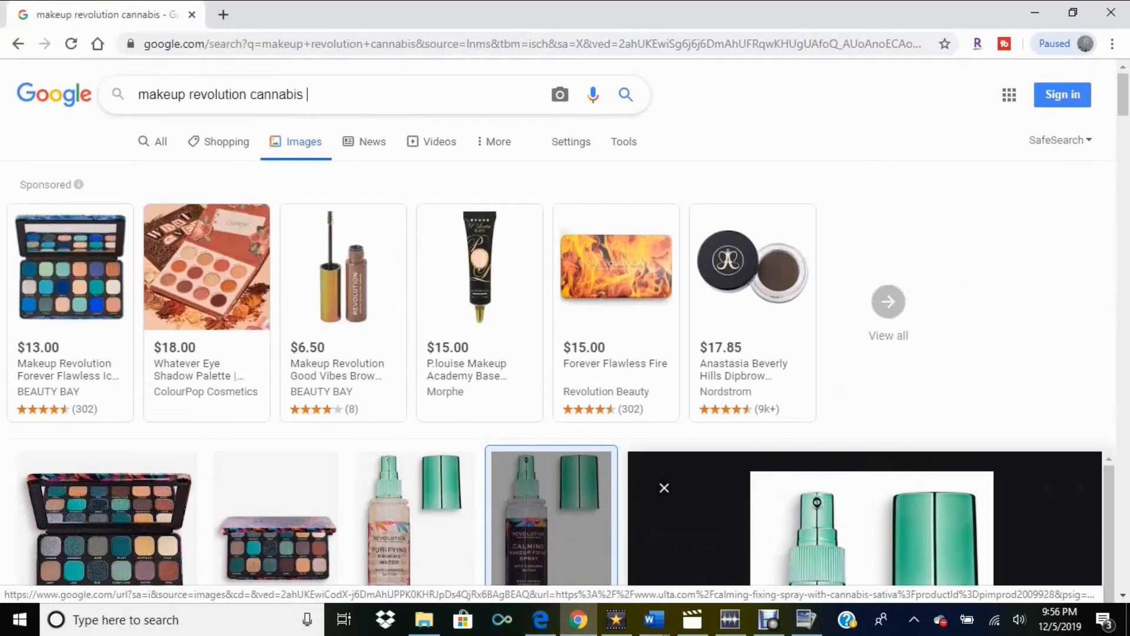
key(BackSpace)
key(BackSpace)
key(BackSpace)
key(BackSpace)
key(BackSpace)
key(BackSpace)
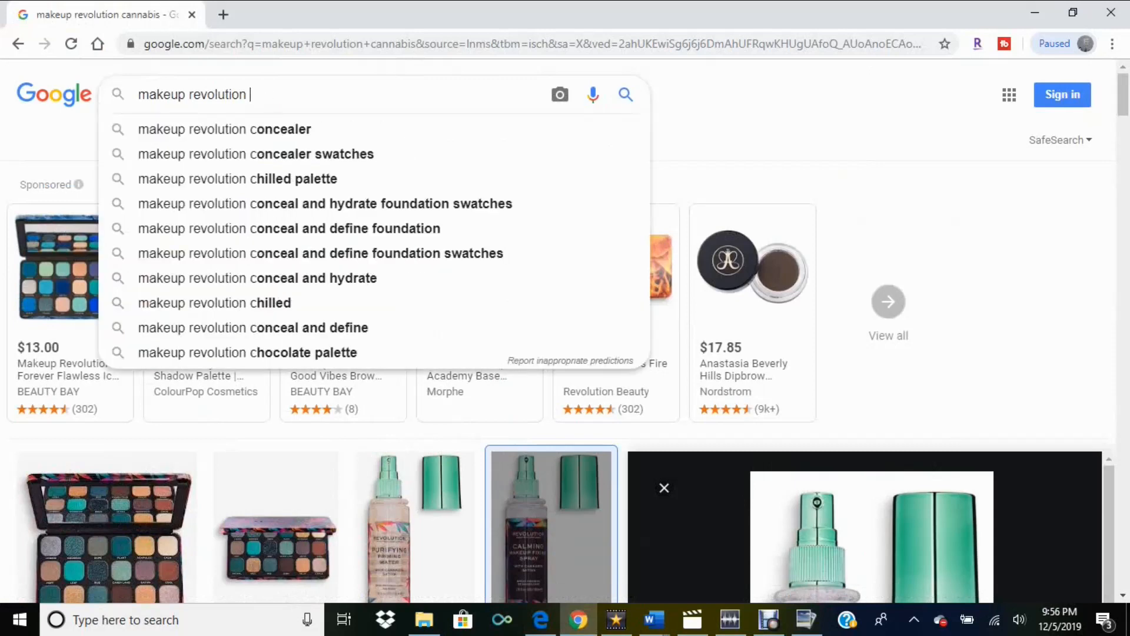
text(lo)
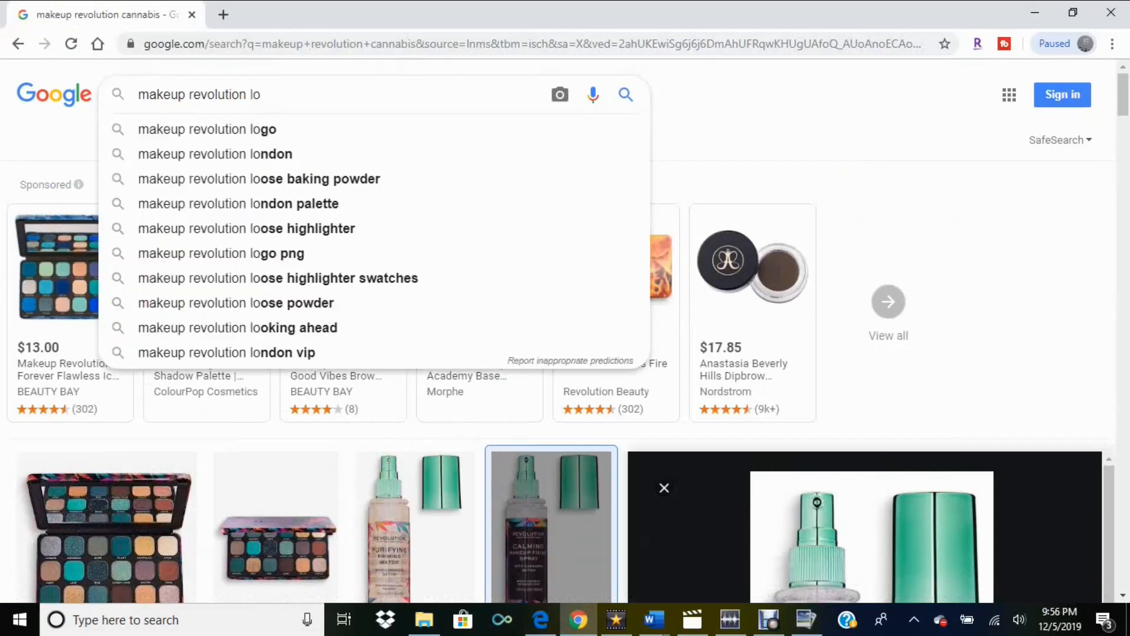
key(Down)
key(Return)
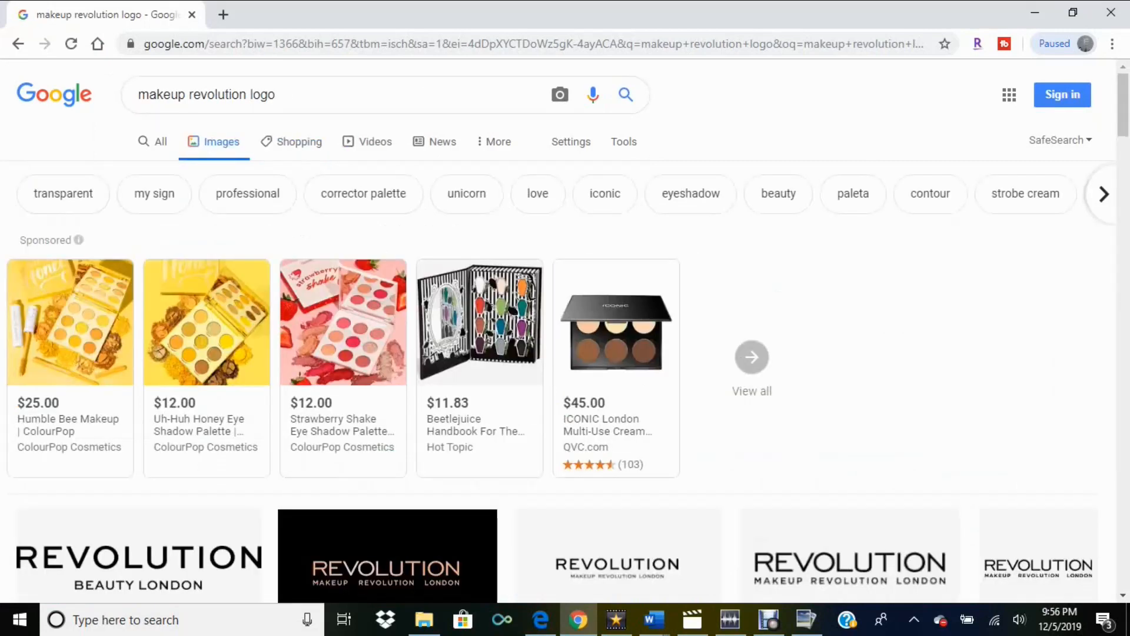
Open the revolutionbeauty.com logo in the "revolution beauty logo png" image results and copy the enlarged image.
scroll(565, 341, down, 3)
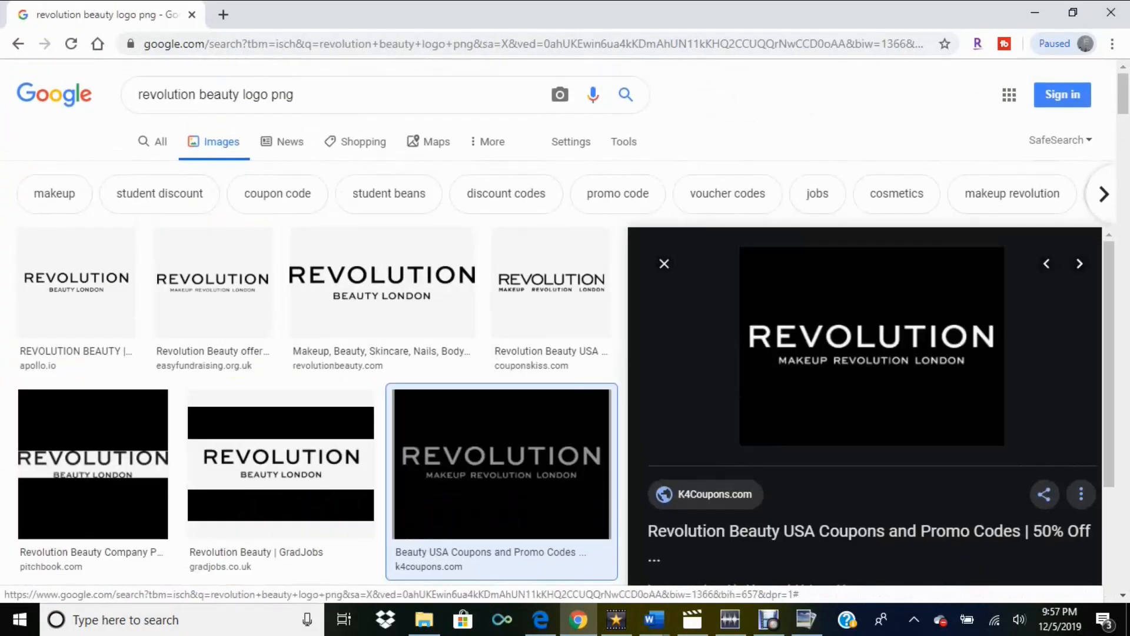
click(664, 263)
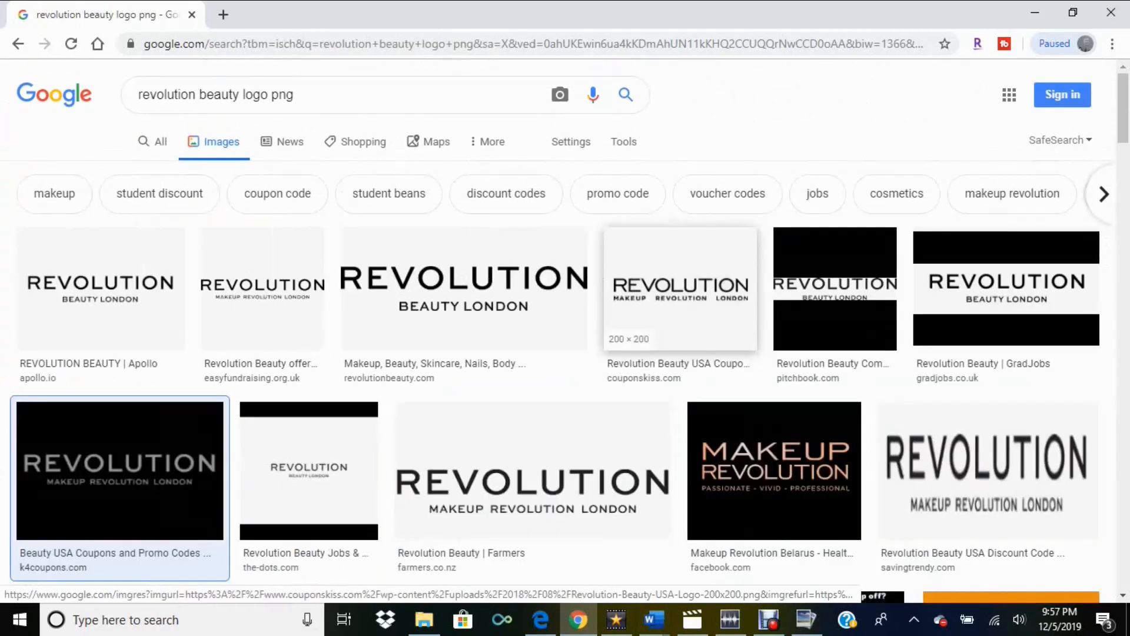
click(464, 288)
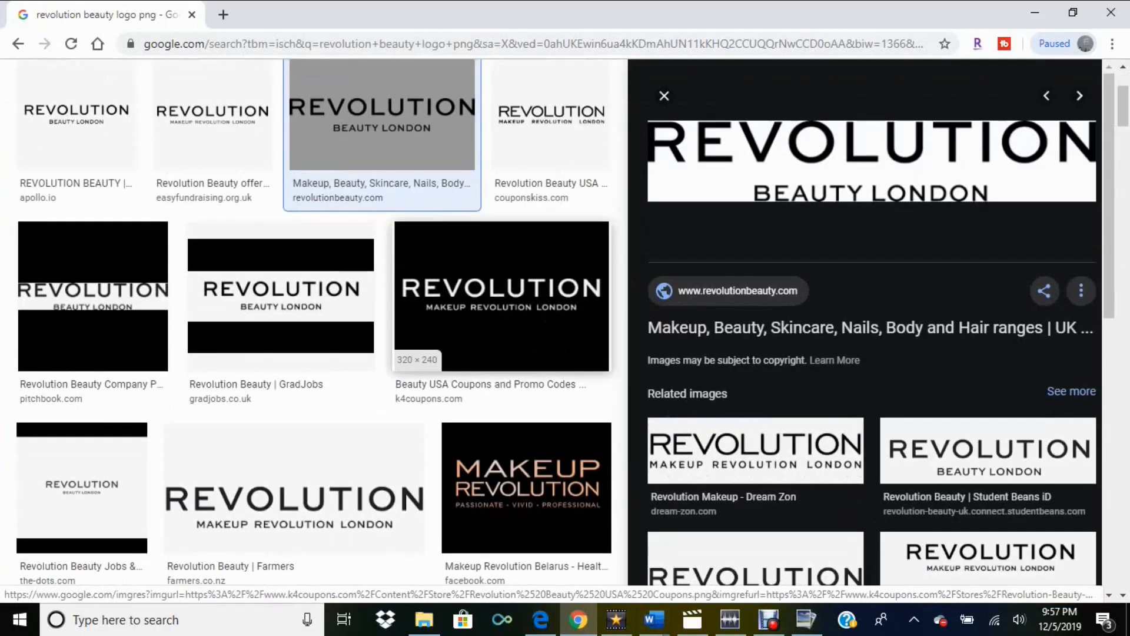
right_click(798, 147)
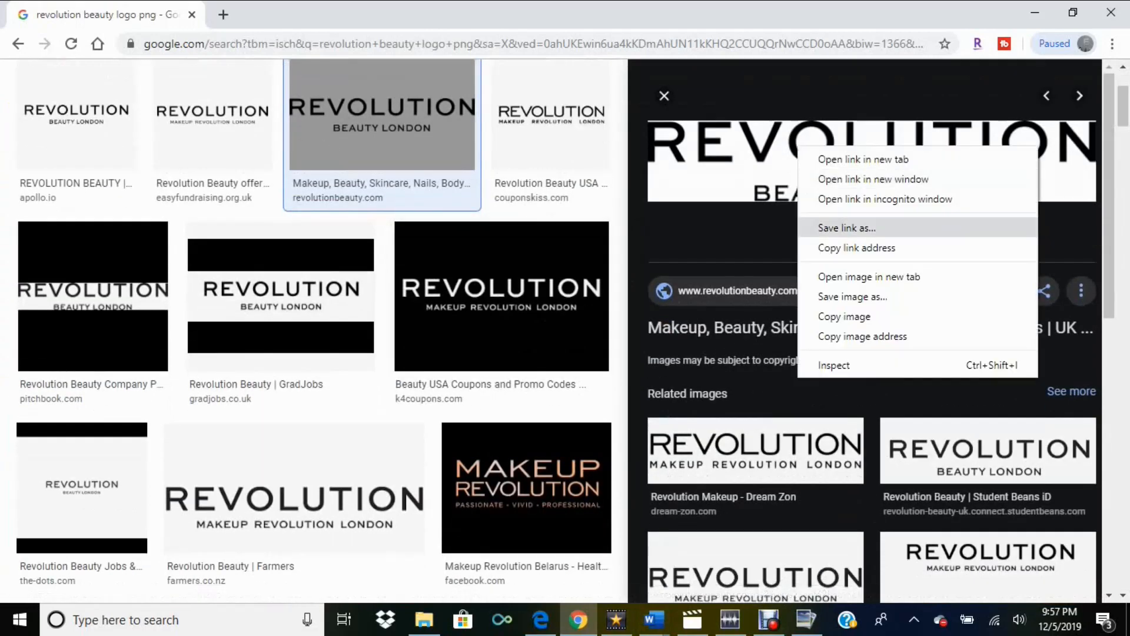
click(844, 316)
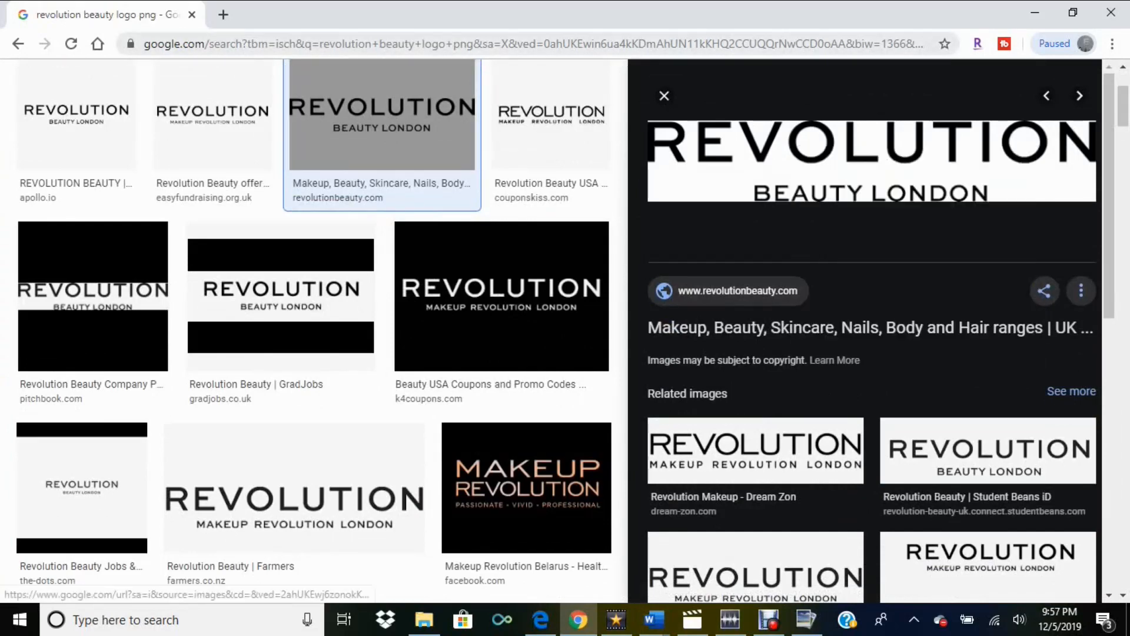
Switch to PhotoPad and paste the copied Revolution logo as an overlay into the blank transparent image.
click(806, 619)
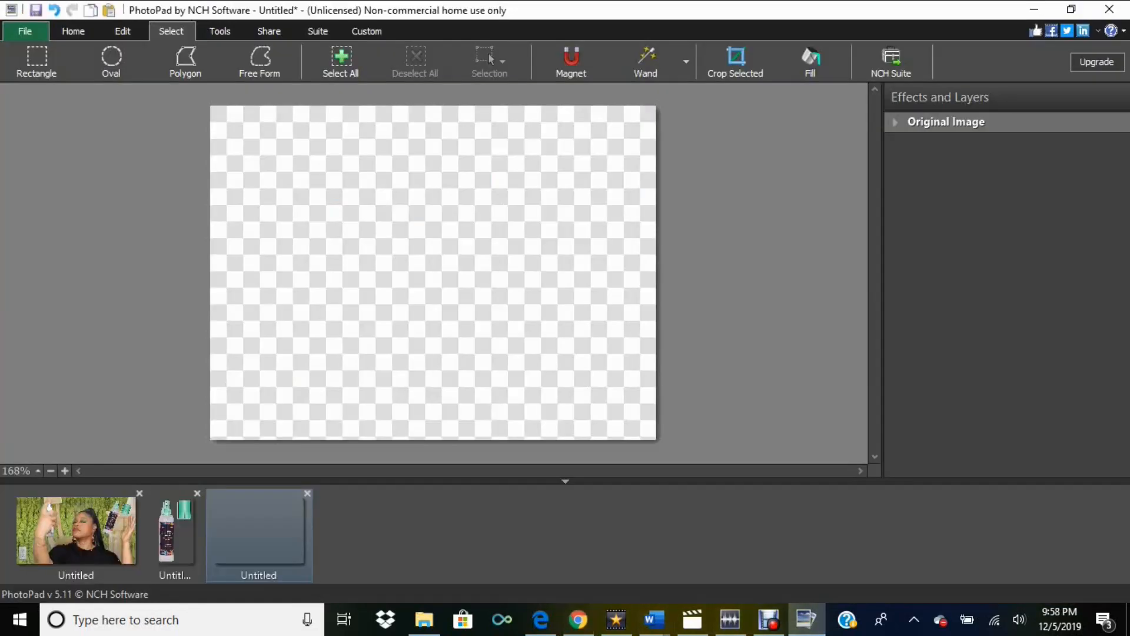
right_click(388, 245)
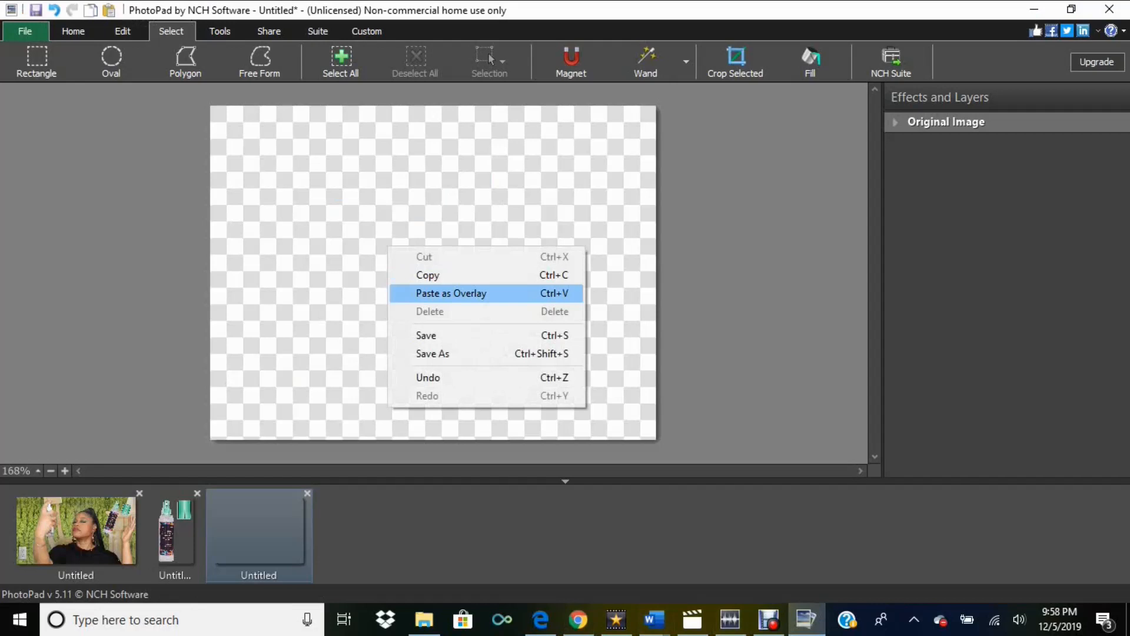
click(429, 292)
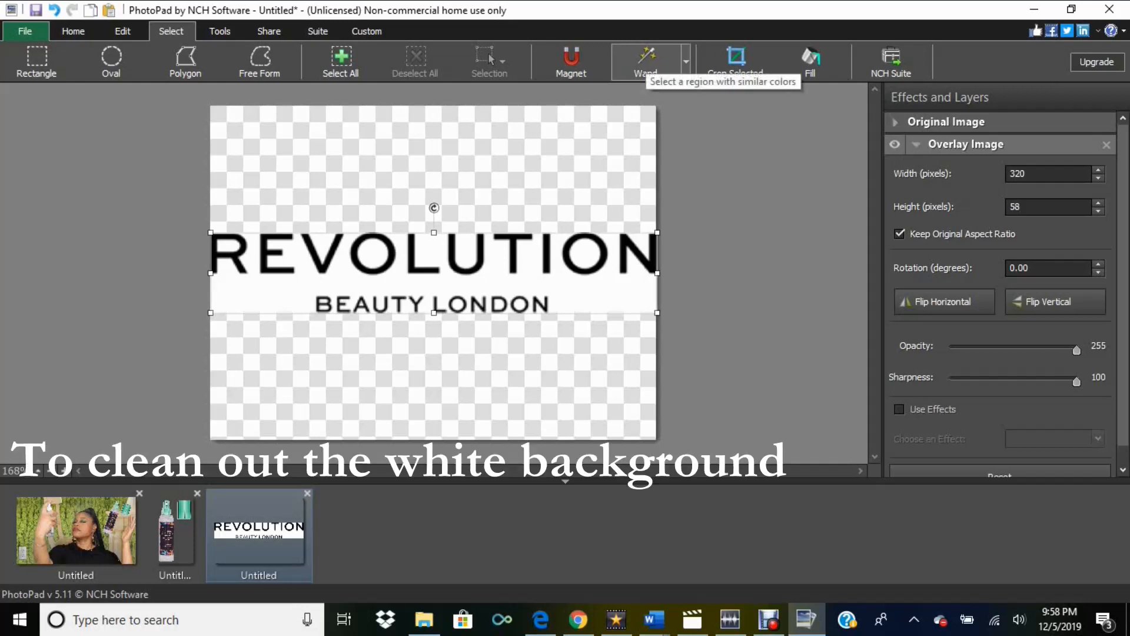
Select the white background around and inside the Revolution Beauty London letters with the Wand and delete it.
click(646, 59)
key(Delete)
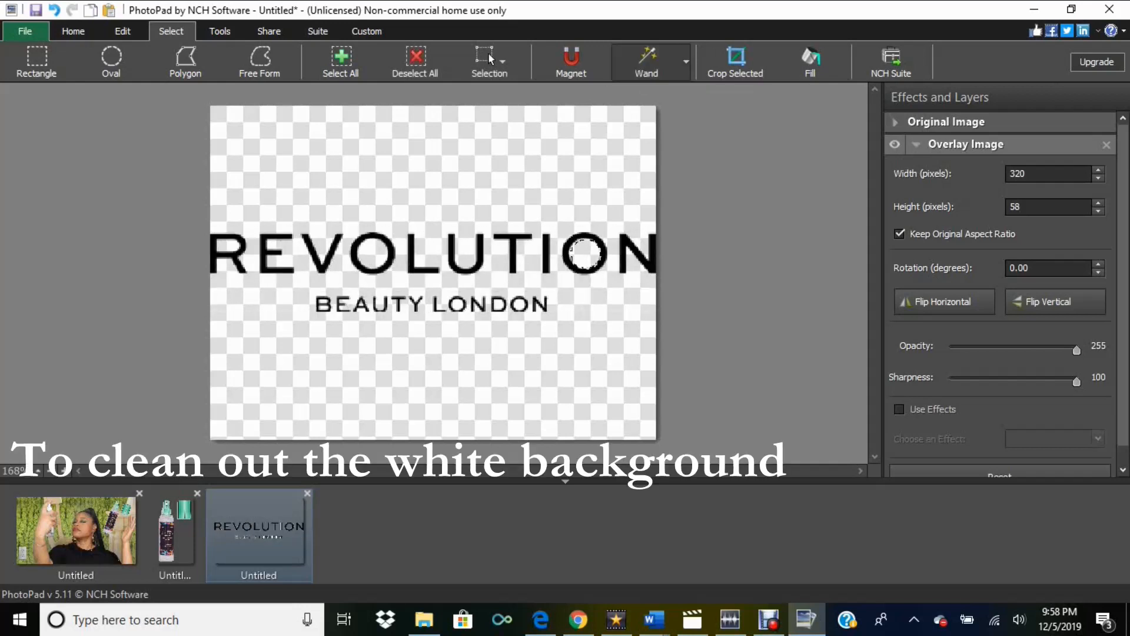
key(Delete)
click(499, 304)
key(Delete)
click(460, 304)
key(Delete)
click(363, 309)
key(Delete)
click(323, 301)
click(520, 304)
key(Delete)
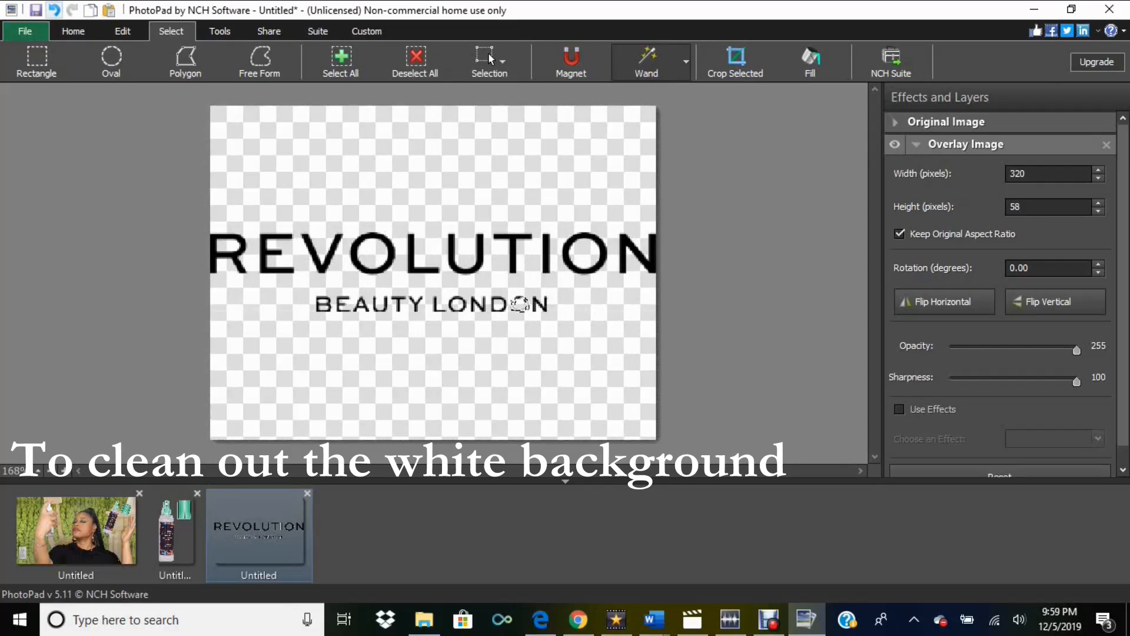
Try pasting the cleaned logo as an overlay on the video frame and enlarging it across the picture.
click(341, 61)
right_click(388, 231)
click(431, 374)
click(76, 531)
right_click(322, 208)
click(388, 255)
drag(495, 283, 654, 312)
drag(372, 261, 300, 249)
drag(653, 312, 695, 319)
drag(498, 284, 446, 266)
Return to the logo image and delete the leftover background bits around the BEAUTY LONDON letters with the Wand.
click(259, 531)
click(415, 62)
click(645, 62)
scroll(362, 297, up, 3)
click(305, 310)
click(614, 311)
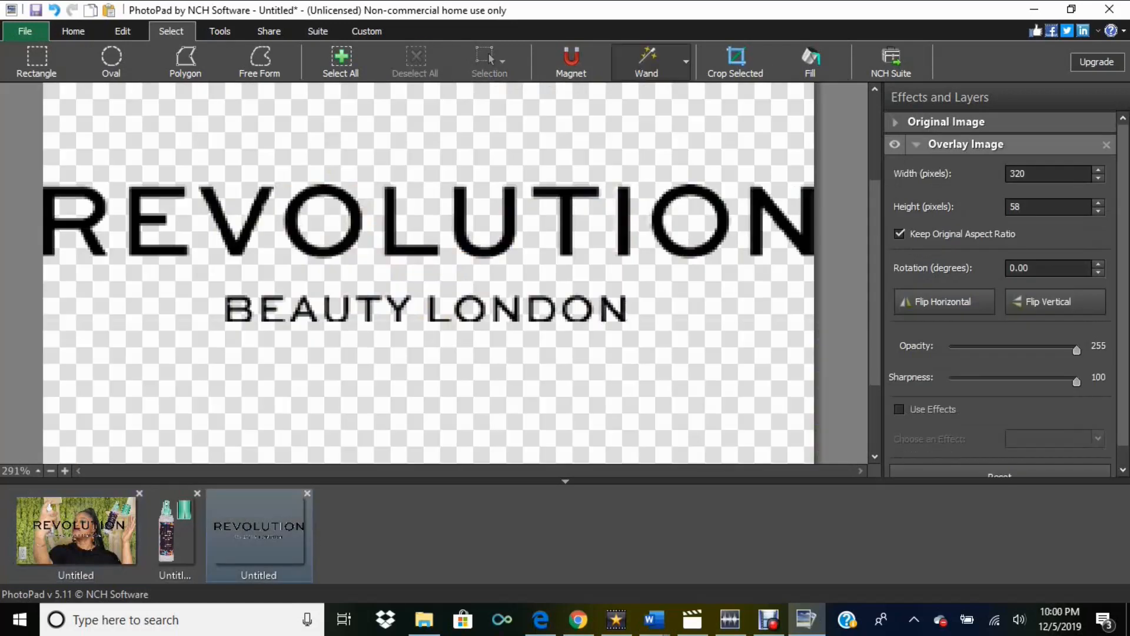
key(Delete)
click(578, 309)
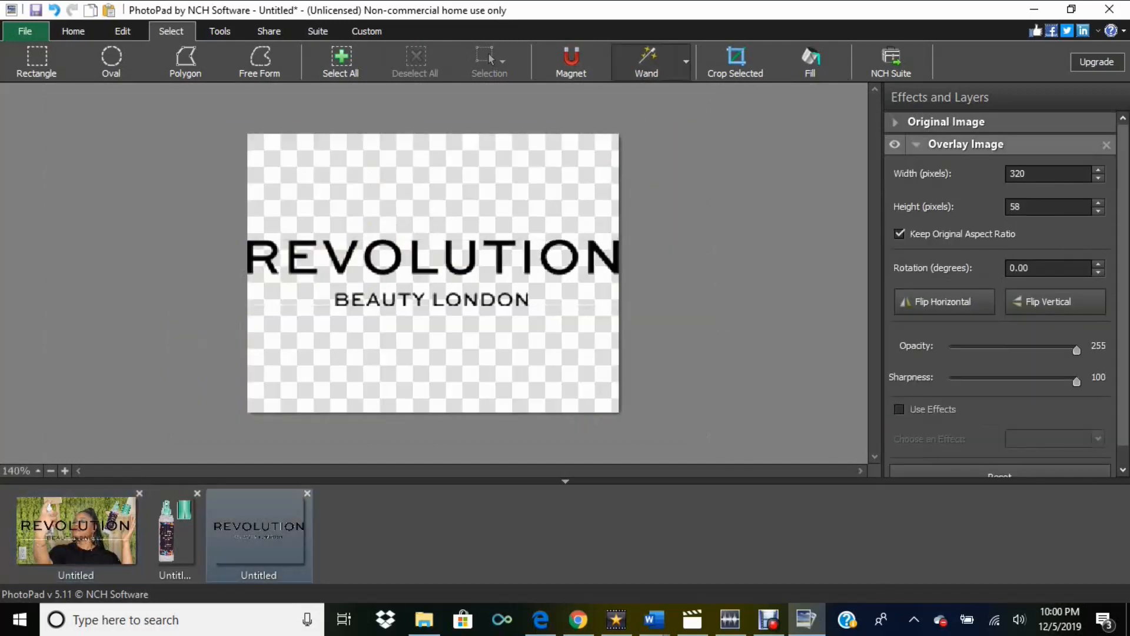
Copy the cleaned logo and paste it as an overlay onto the video frame with the spray bottle.
right_click(368, 195)
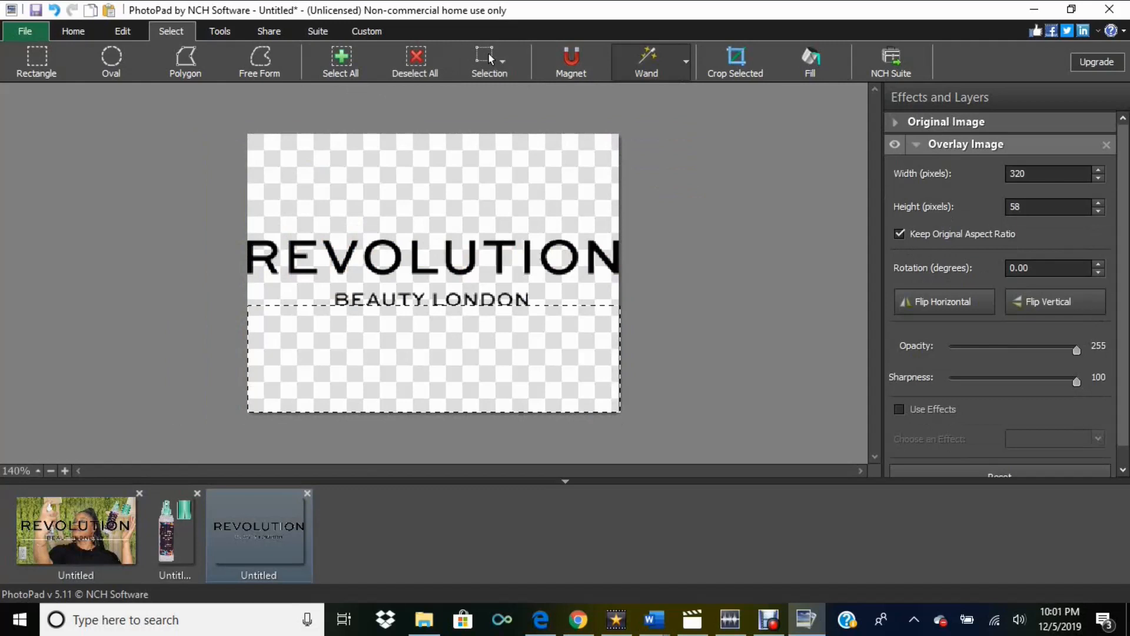
right_click(530, 265)
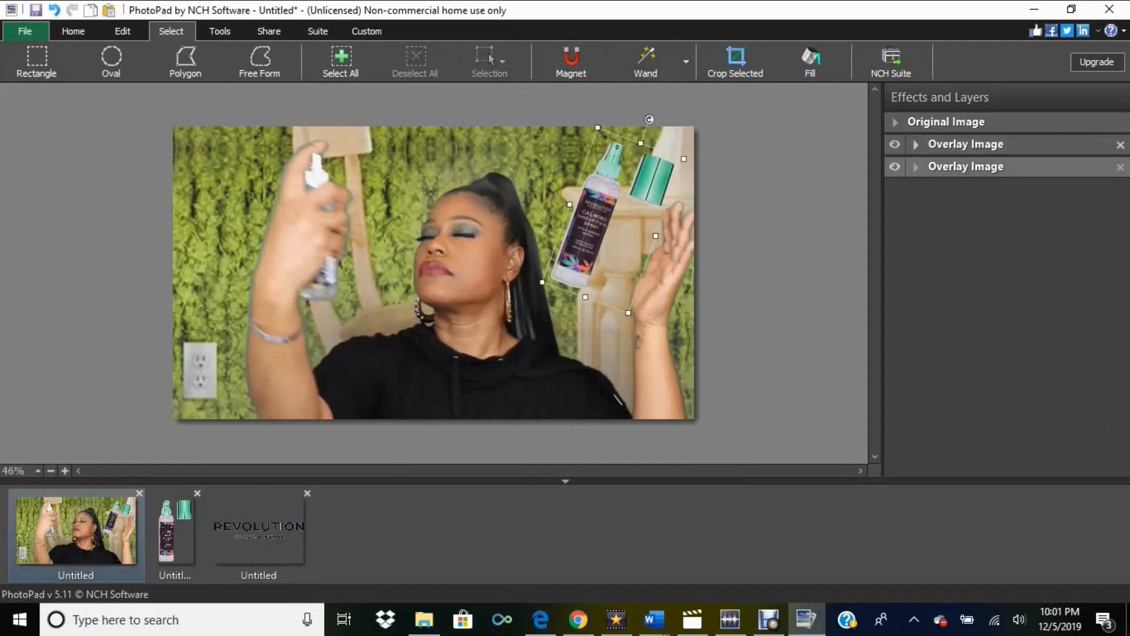
right_click(340, 220)
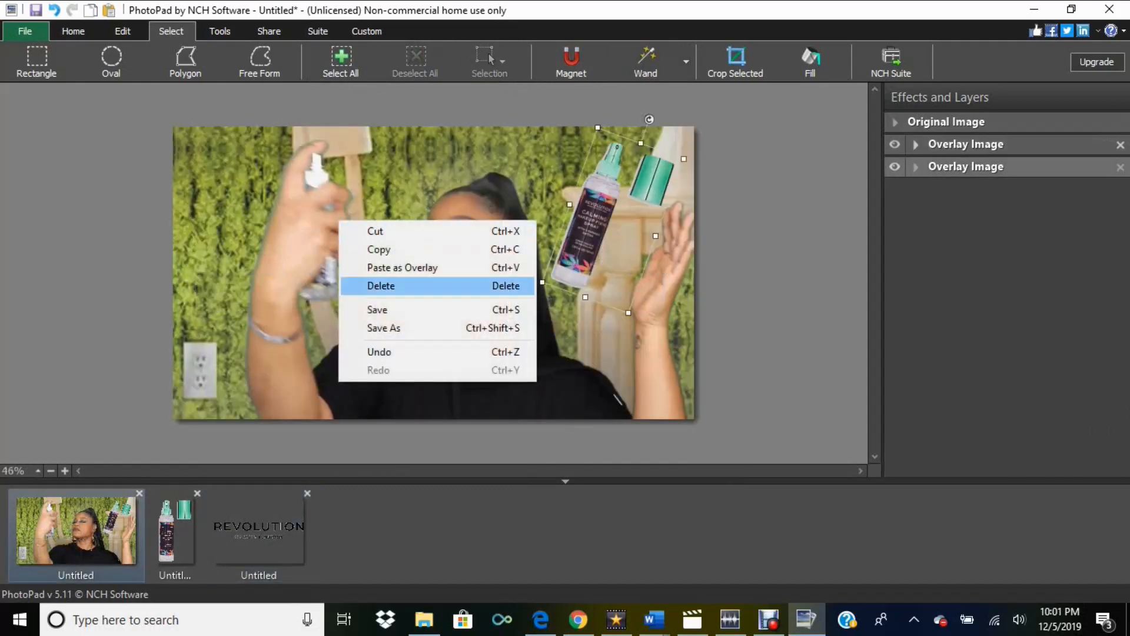
click(402, 267)
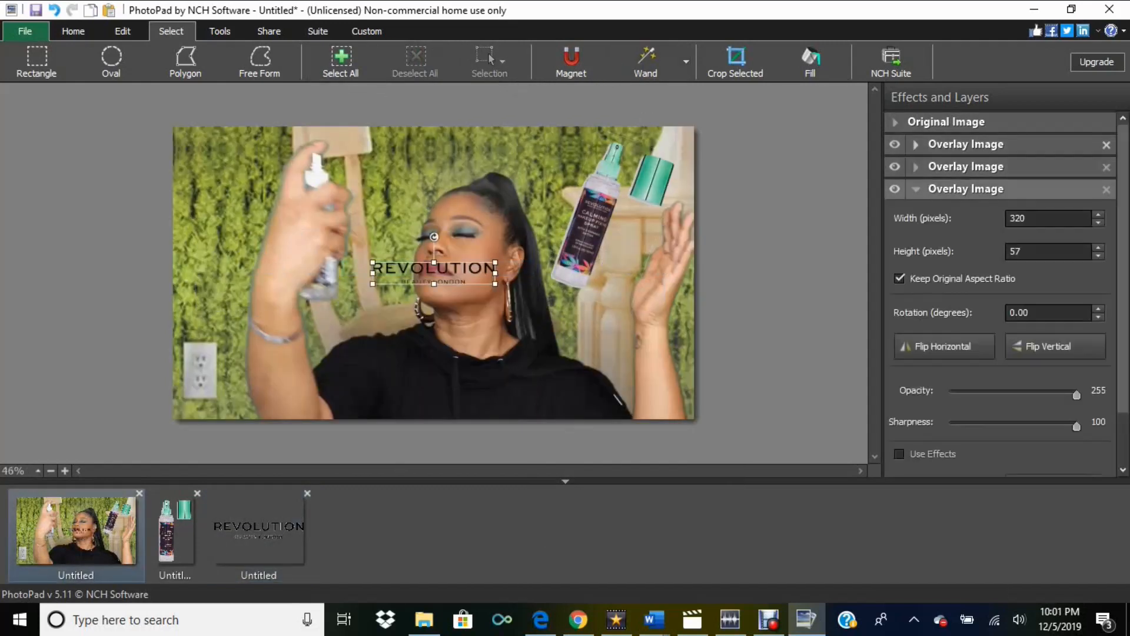
Resize the logo overlay to about 798 x 142 pixels, rotate it to about 343 degrees, and place it in the frame's upper left corner.
drag(495, 283, 672, 315)
drag(372, 315, 260, 335)
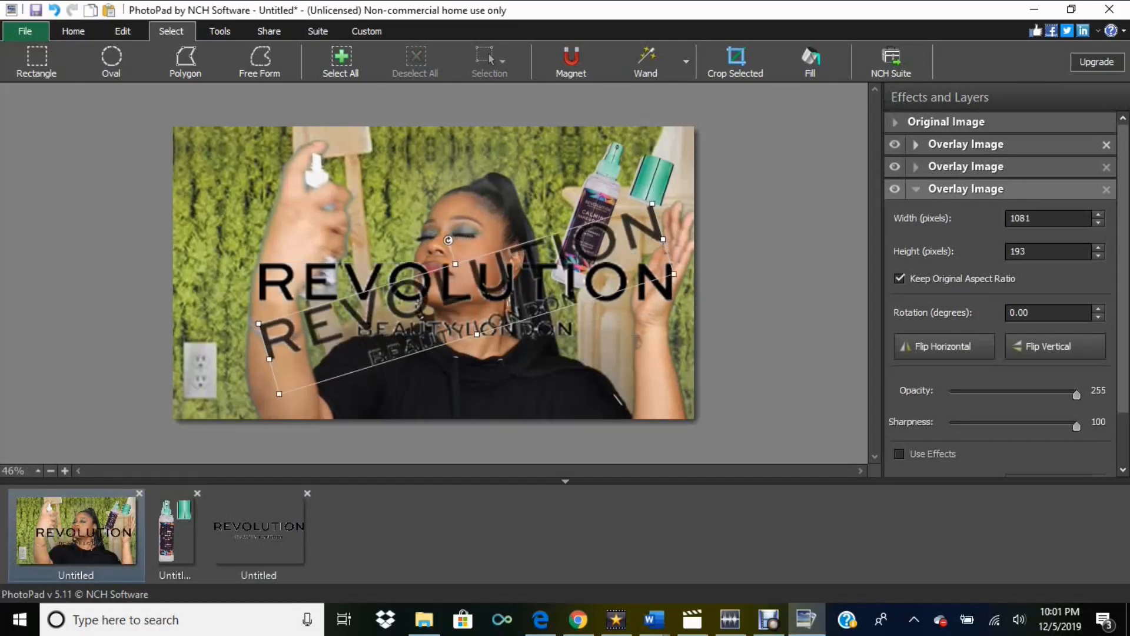
drag(466, 237, 367, 176)
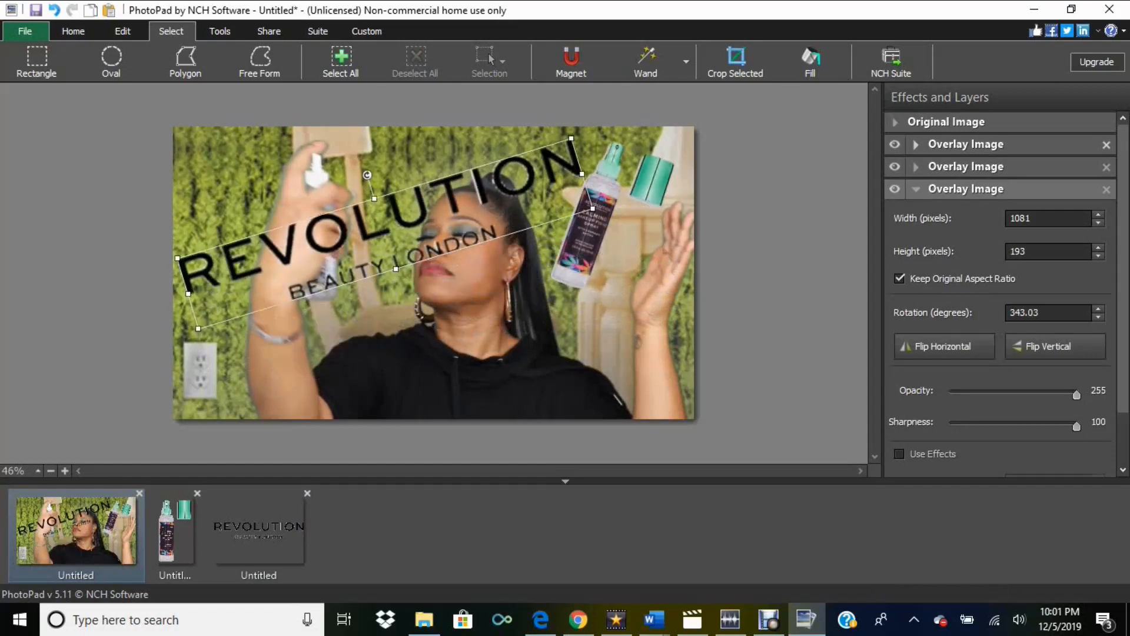
drag(571, 138, 529, 160)
drag(363, 243, 363, 193)
drag(530, 109, 474, 137)
drag(330, 206, 317, 197)
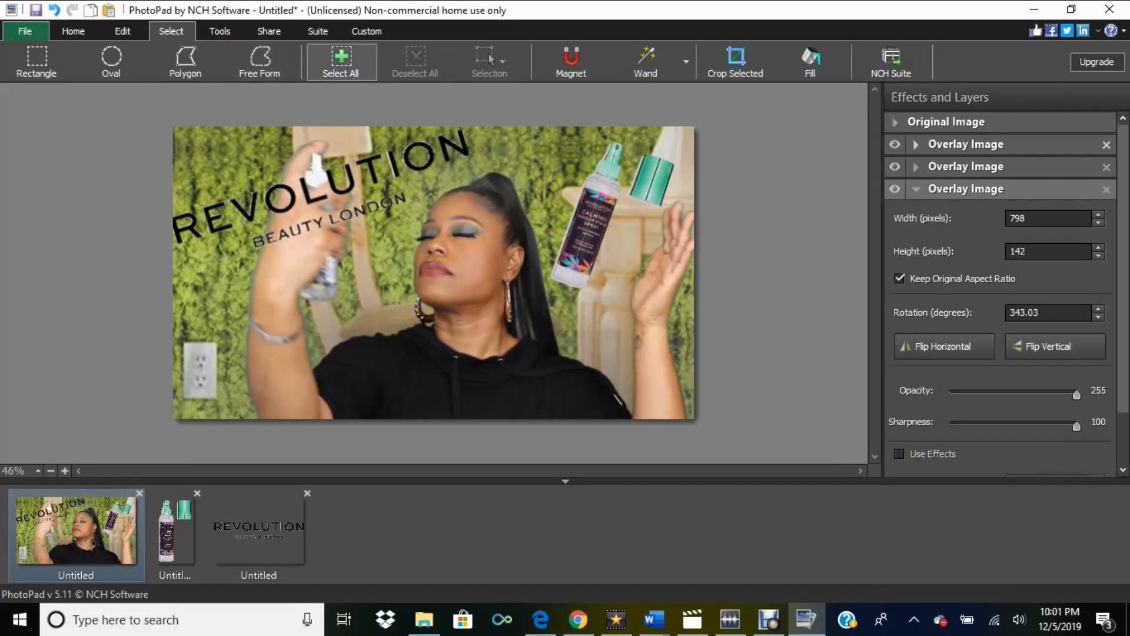
Add a text layer to the video frame with the line "My New Favorite Setting Spray".
click(219, 31)
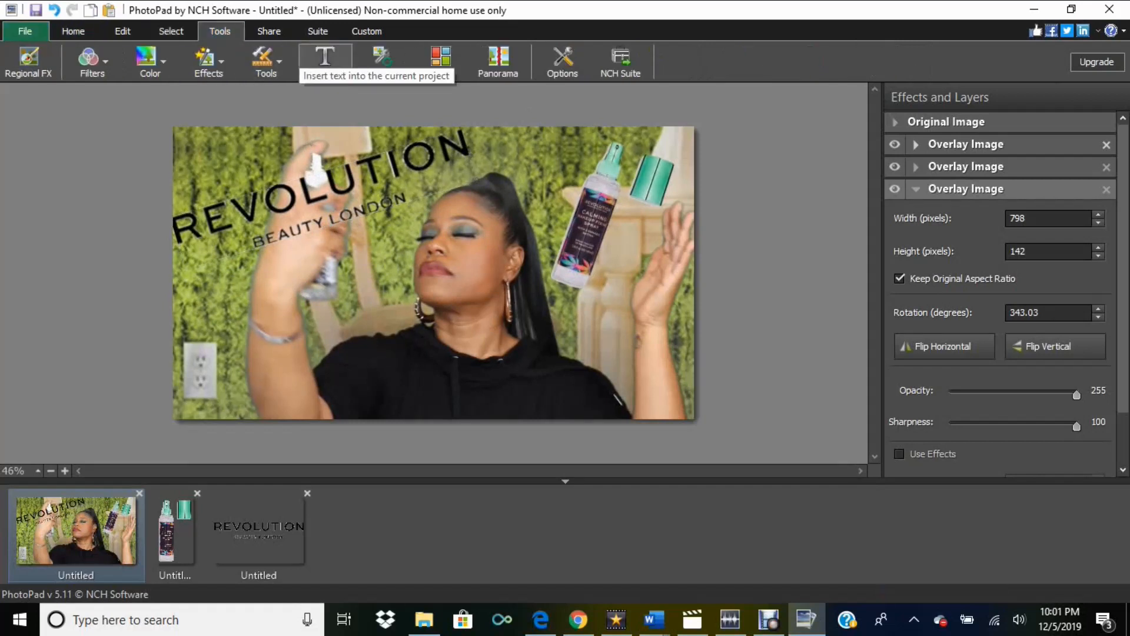
click(324, 59)
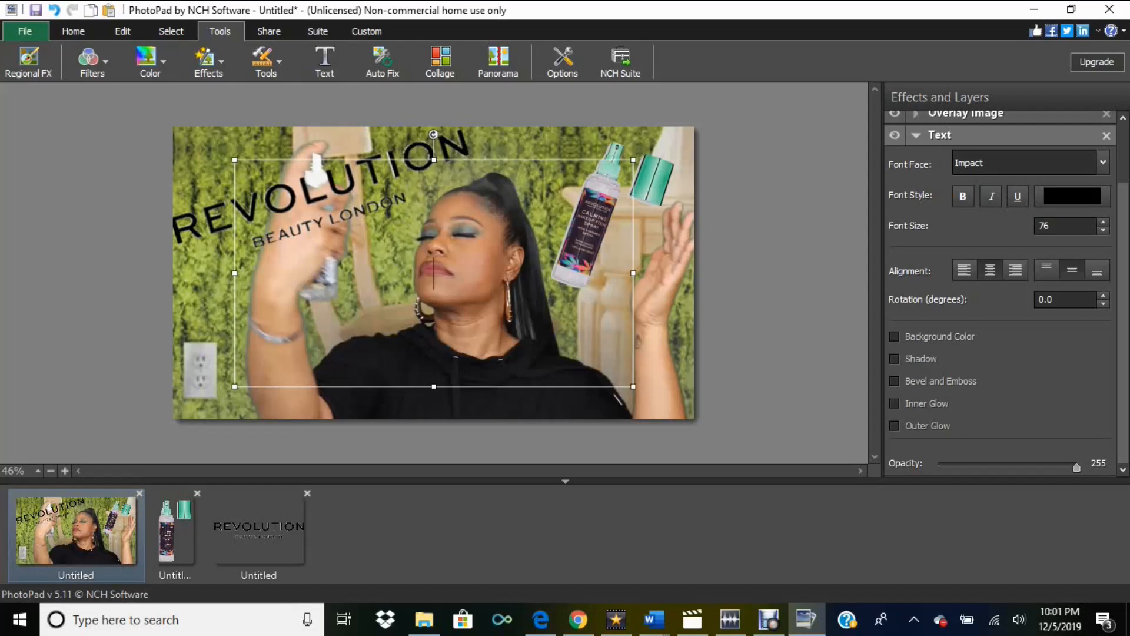
text(My New Favorio)
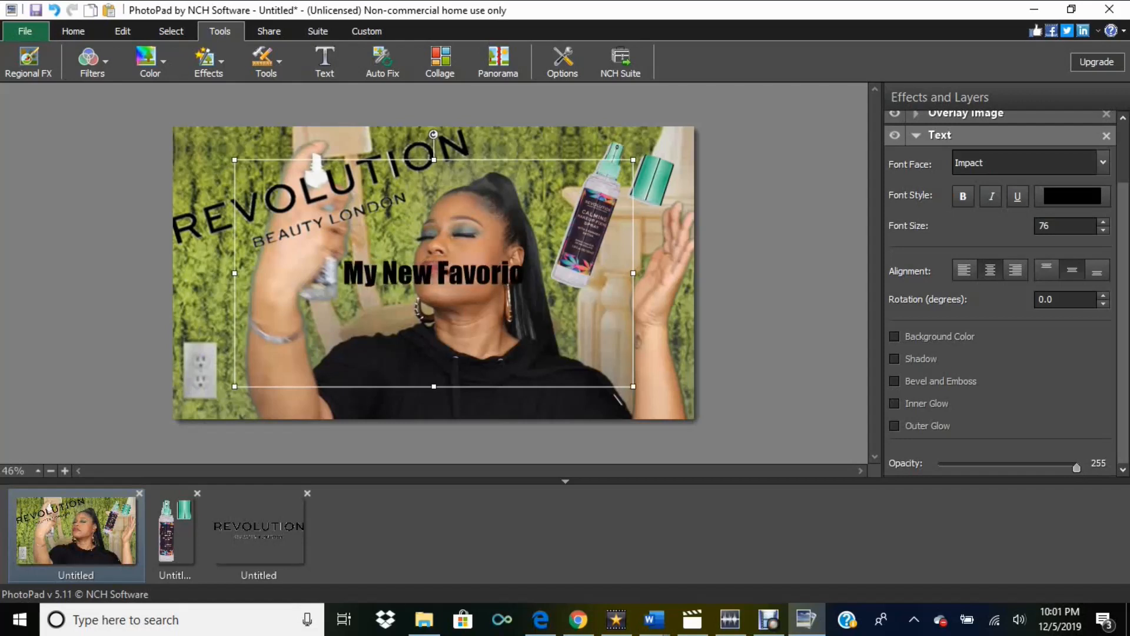
key(BackSpace)
text(te Se)
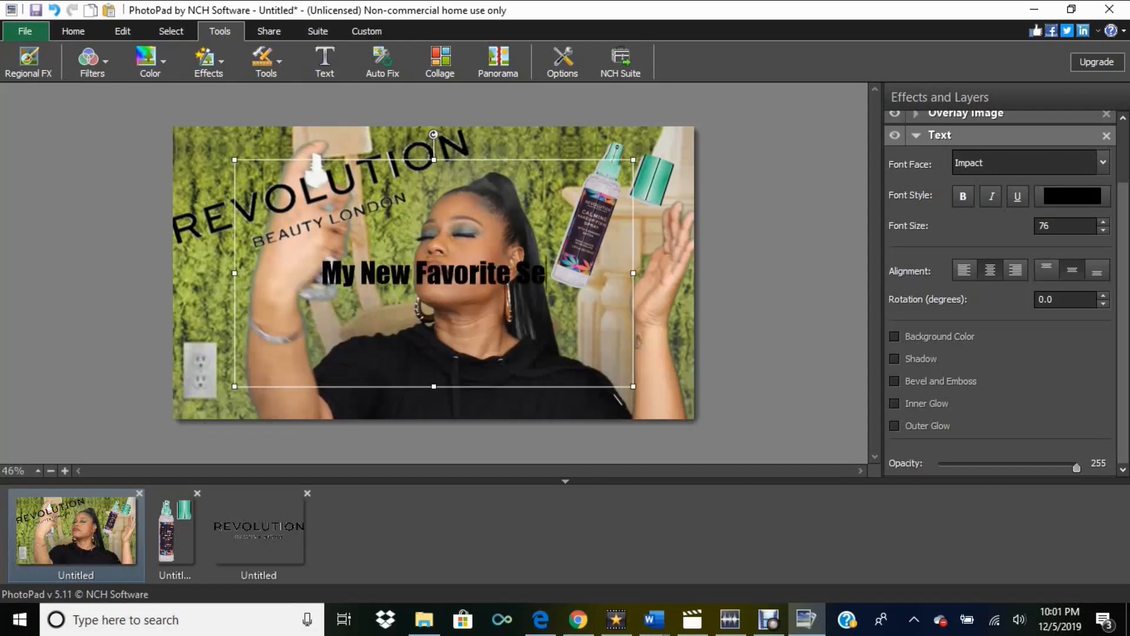
text(tto)
key(BackSpace)
text(inh)
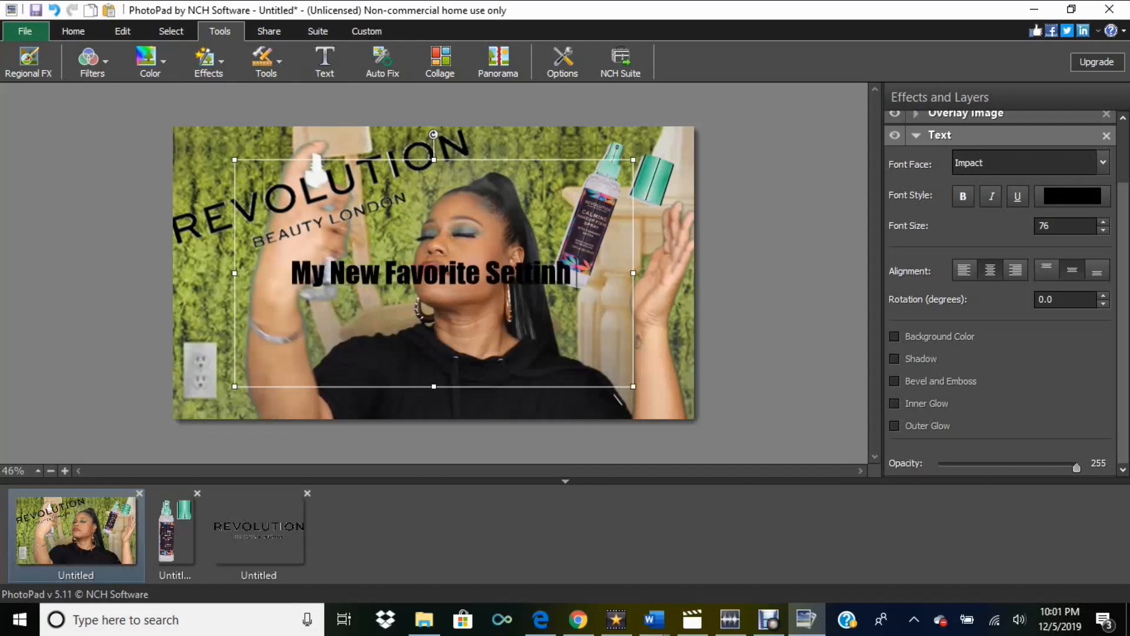
key(BackSpace)
text(g)
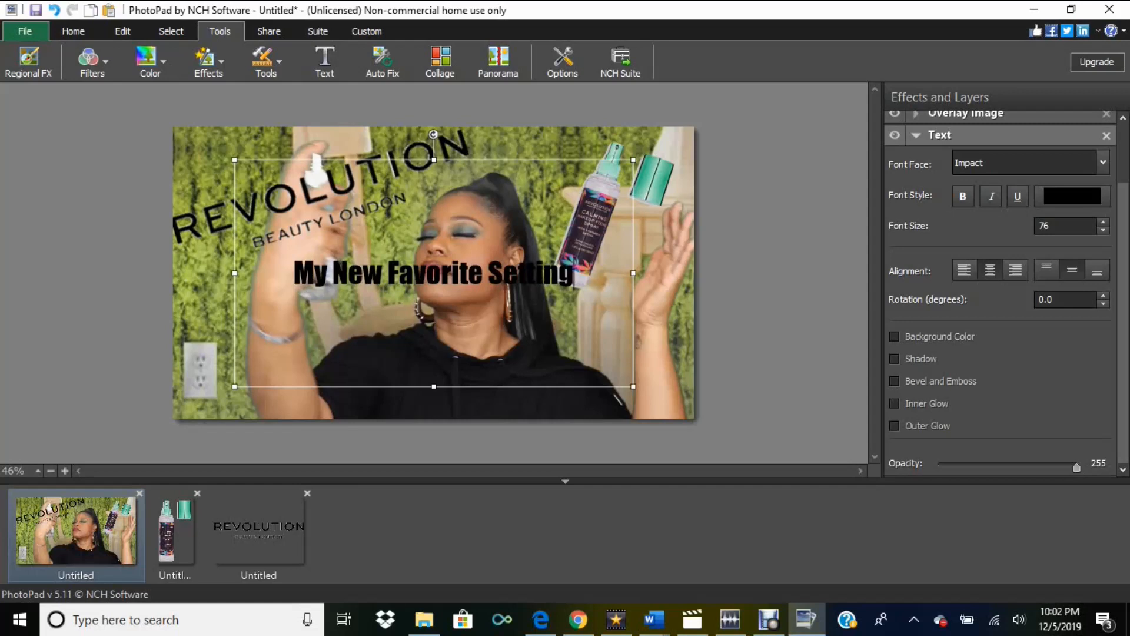
text( Spray)
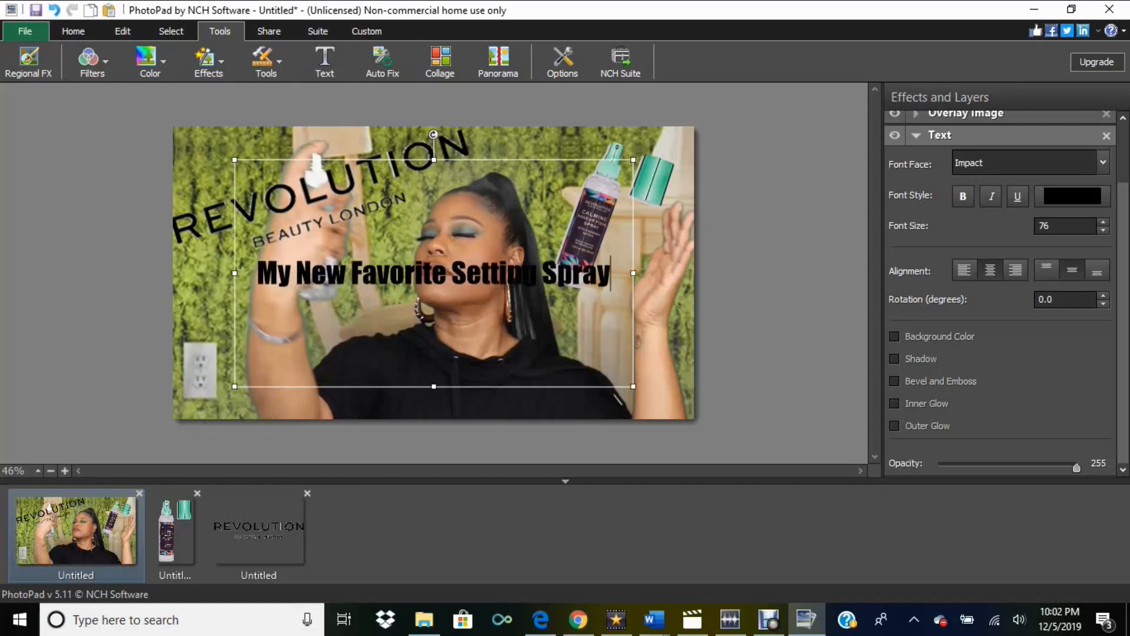
Add a second line "Got That Leaf In It!!" beneath the first line of the title text.
key(Return)
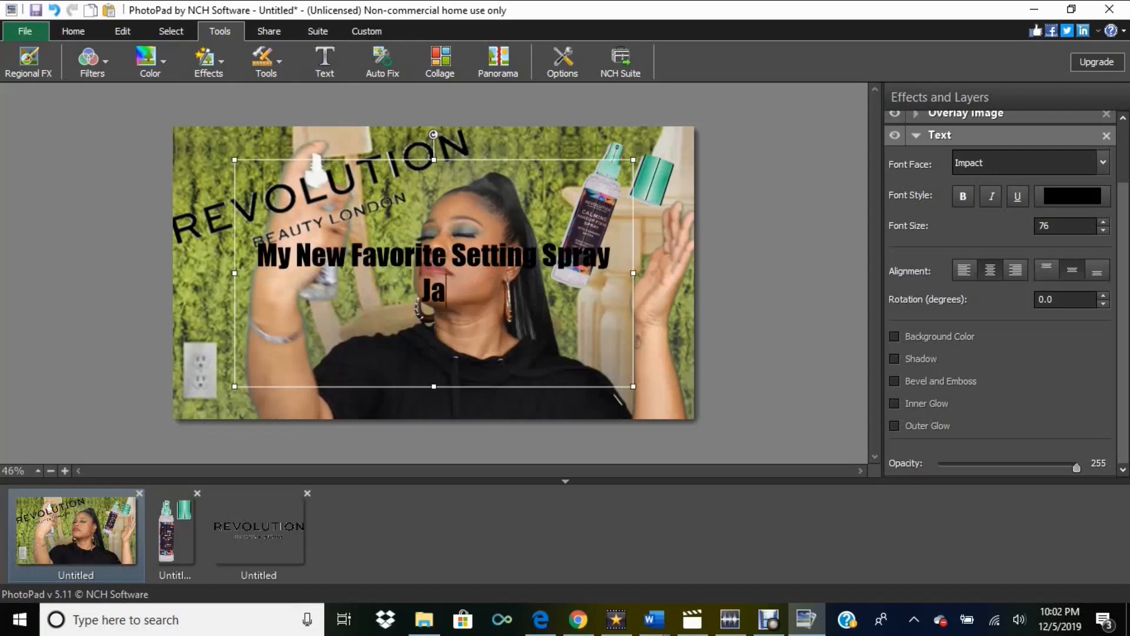
text(Got)
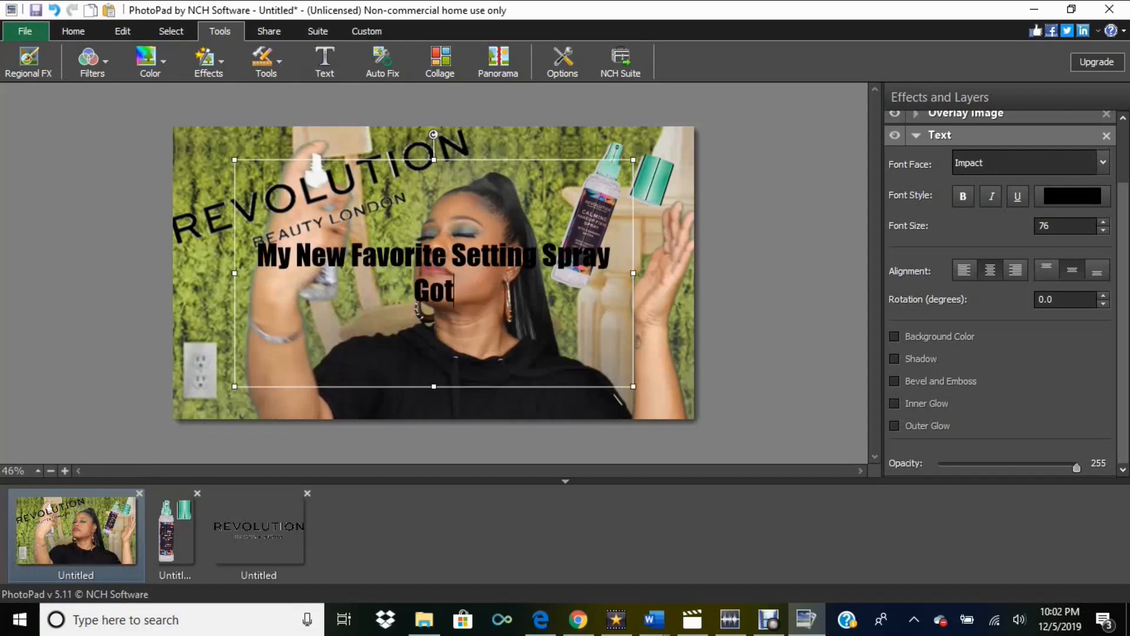
text( Yh)
key(BackSpace)
key(BackSpace)
key(BackSpace)
text(Yhs)
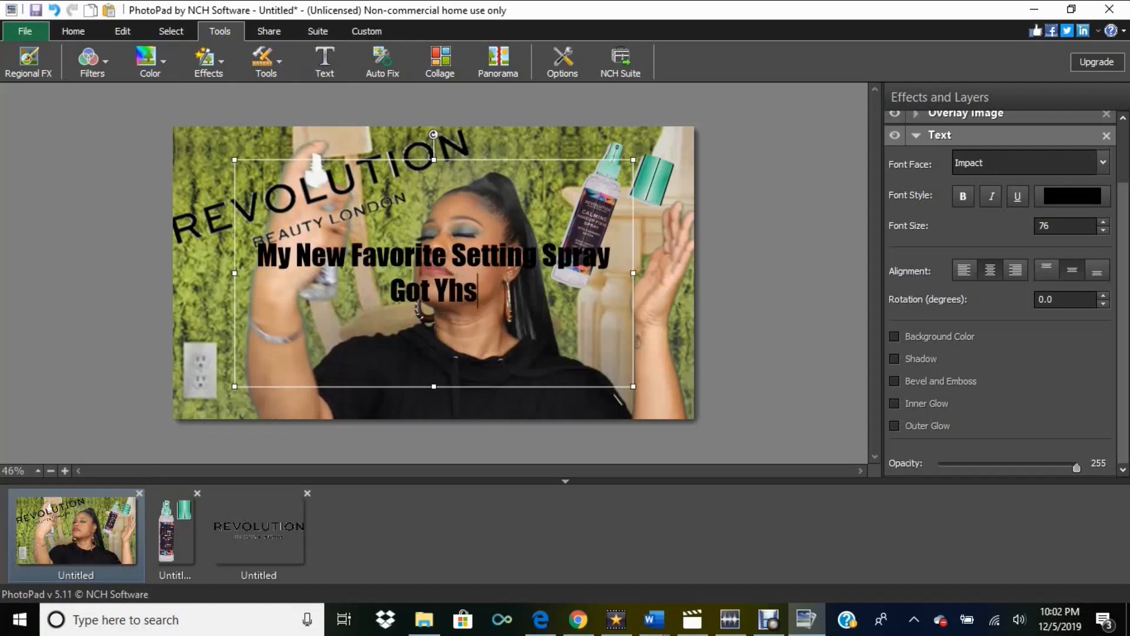
key(BackSpace)
key(BackSpace)
key(BackSpace)
text(Y)
key(BackSpace)
text(That Lel)
key(BackSpace)
text(d)
key(BackSpace)
key(BackSpace)
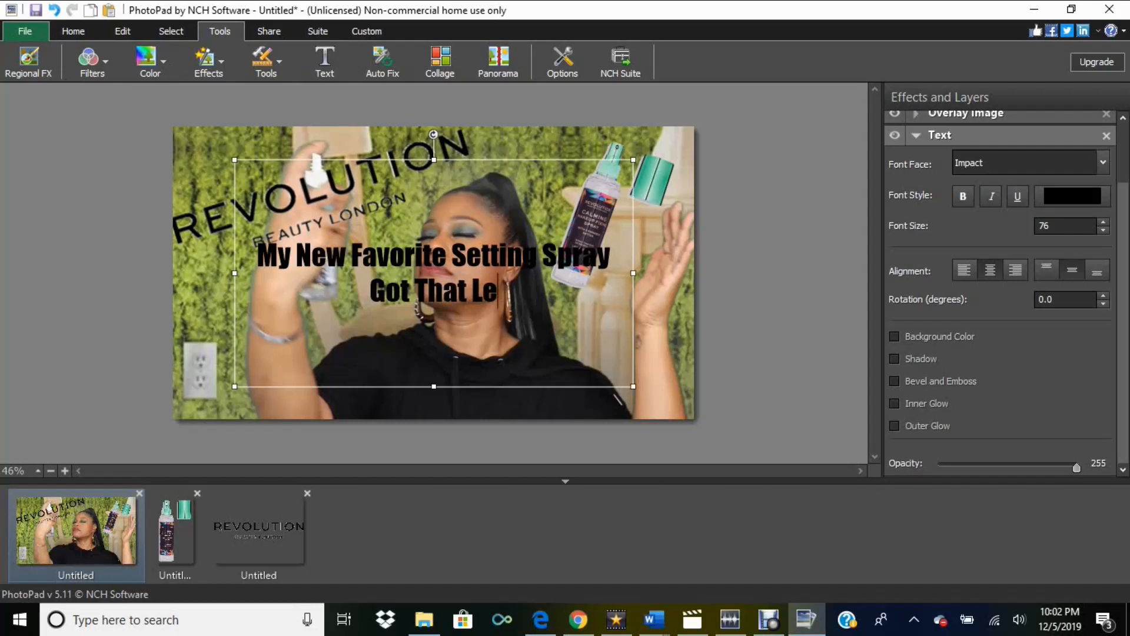
text(af)
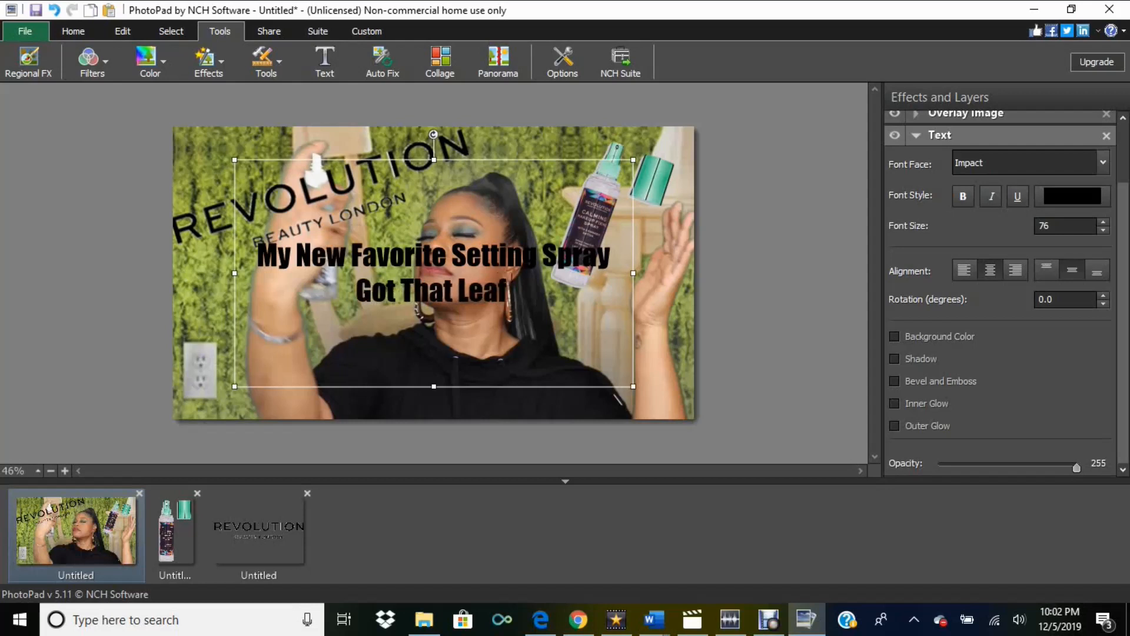
text( In It)
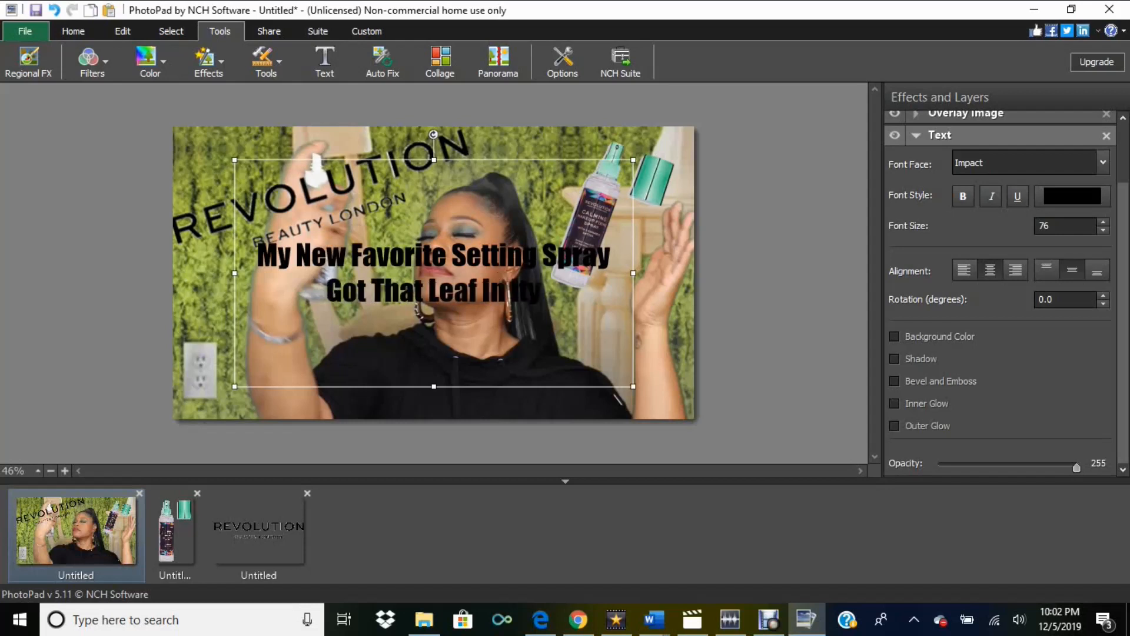
text(!!)
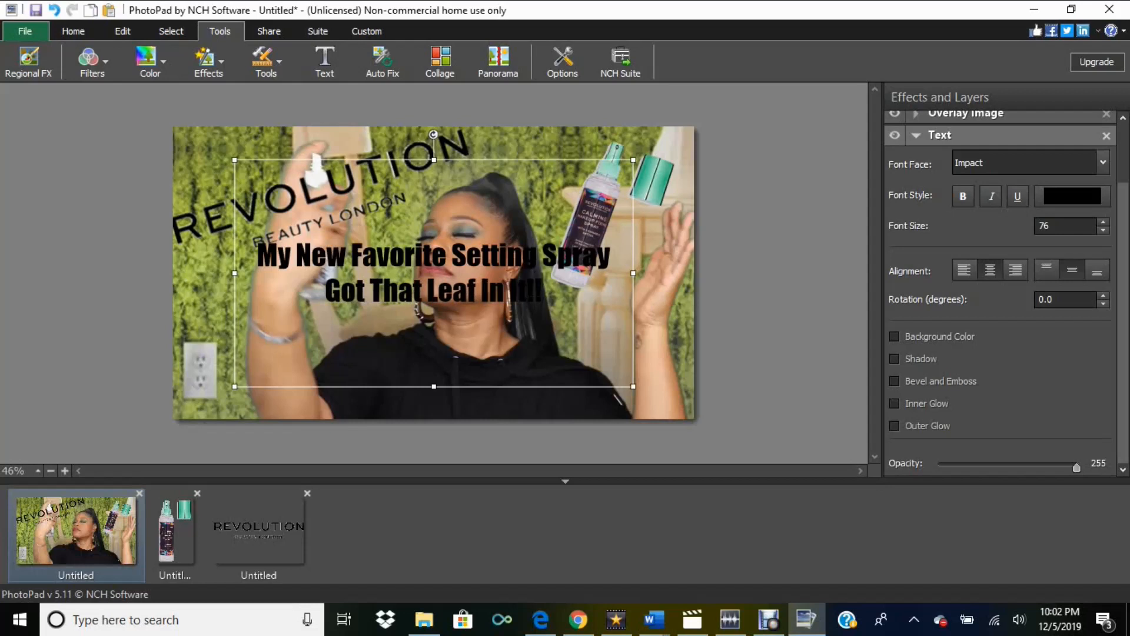
Change the colour of both title lines to white.
key(shift+Home)
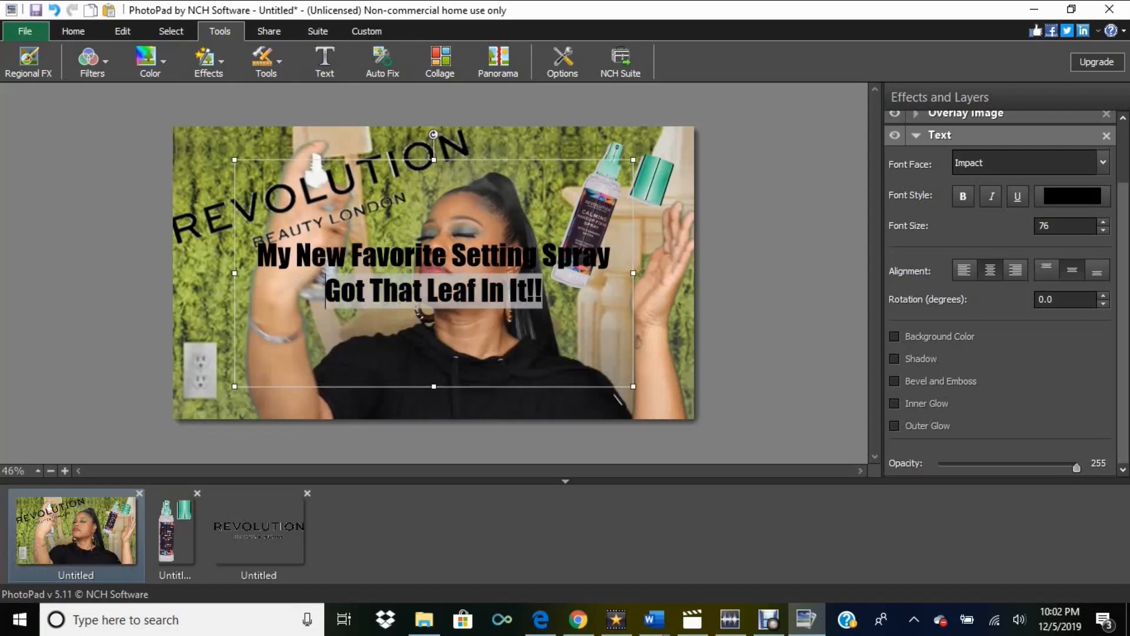
key(shift+Up)
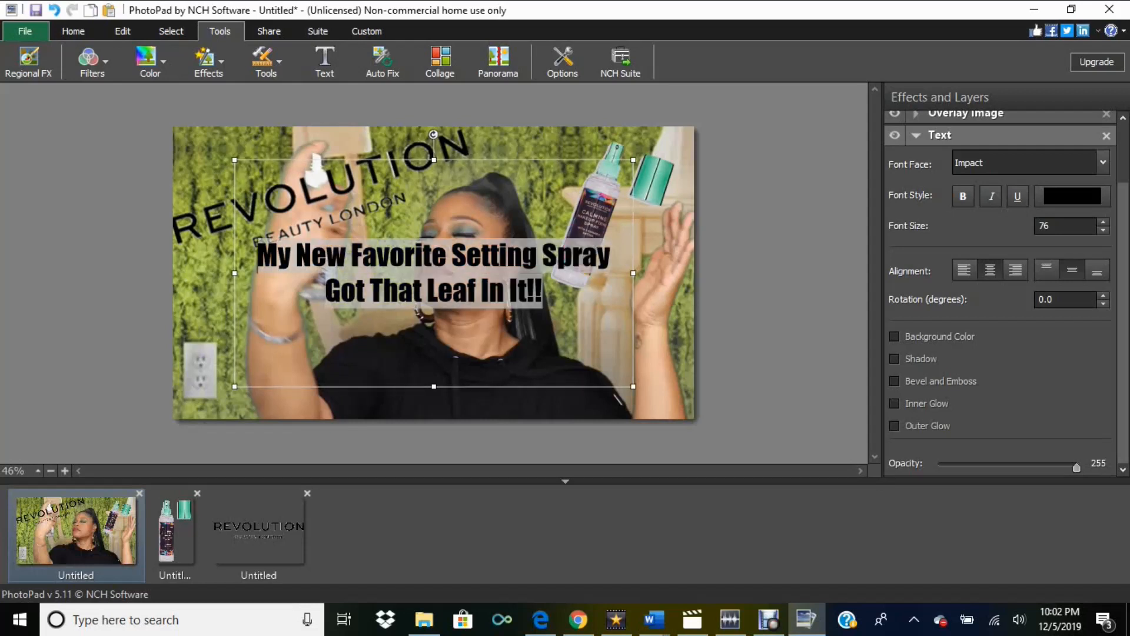
click(1071, 195)
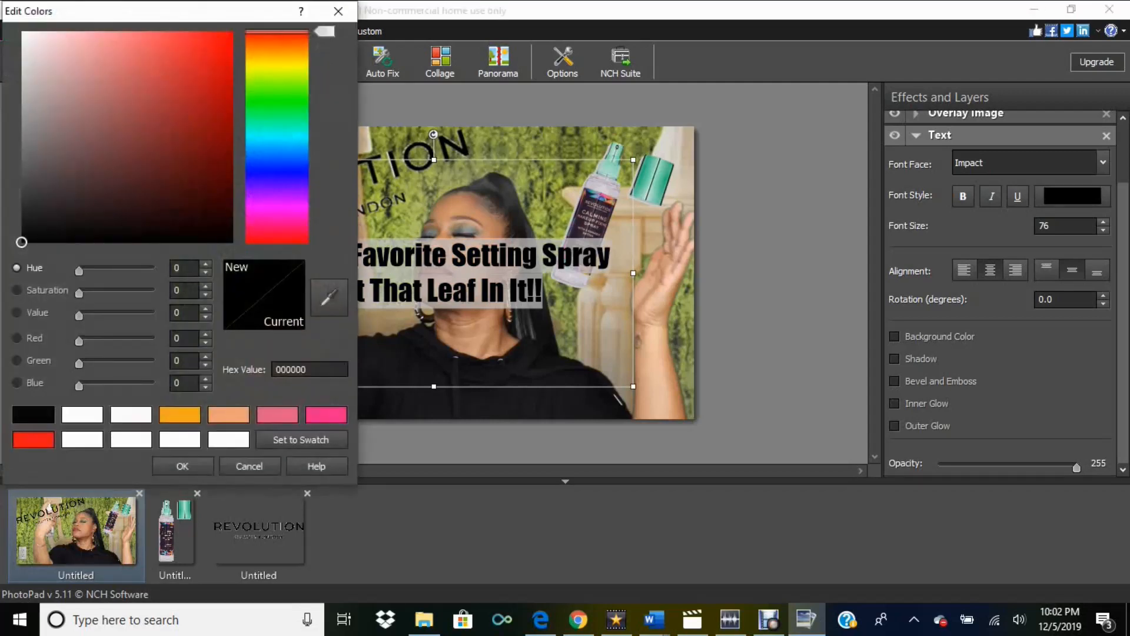
click(82, 415)
click(182, 466)
Widen the text box, set the font size to 100, and place the title across the bottom of the picture.
drag(633, 386, 672, 408)
drag(234, 408, 179, 416)
double_click(1045, 226)
text(100)
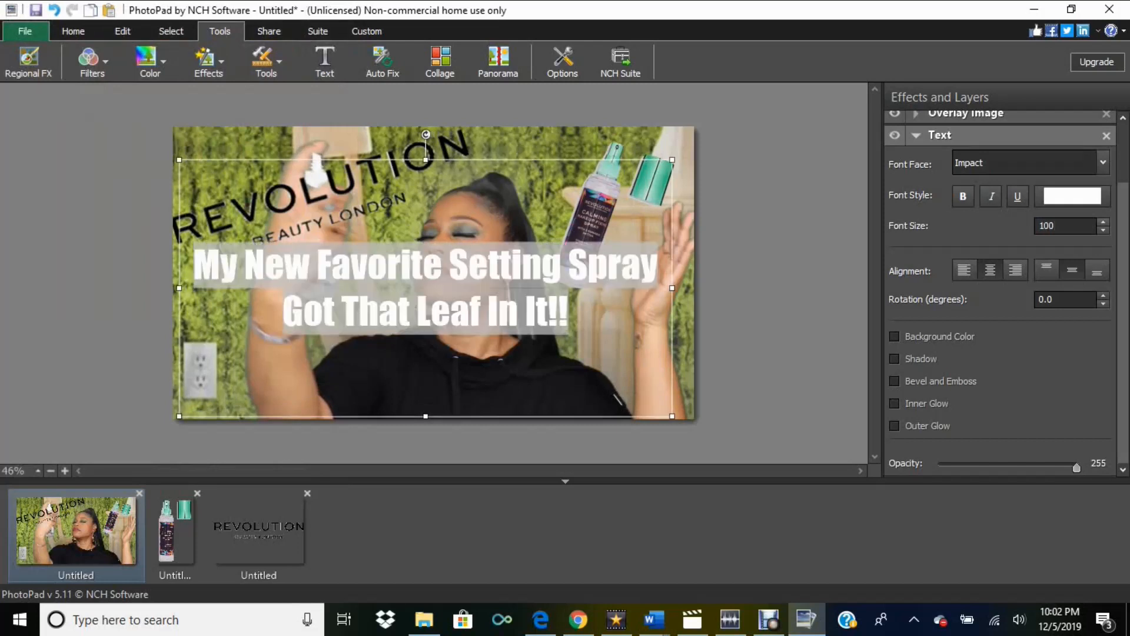
drag(426, 288, 447, 368)
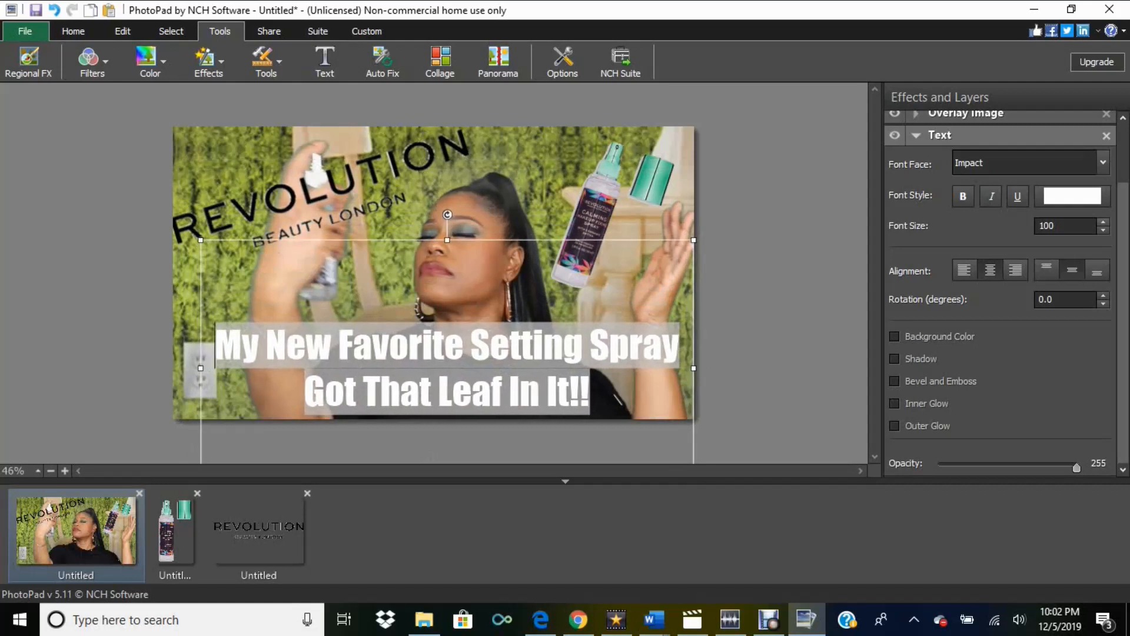
key(Escape)
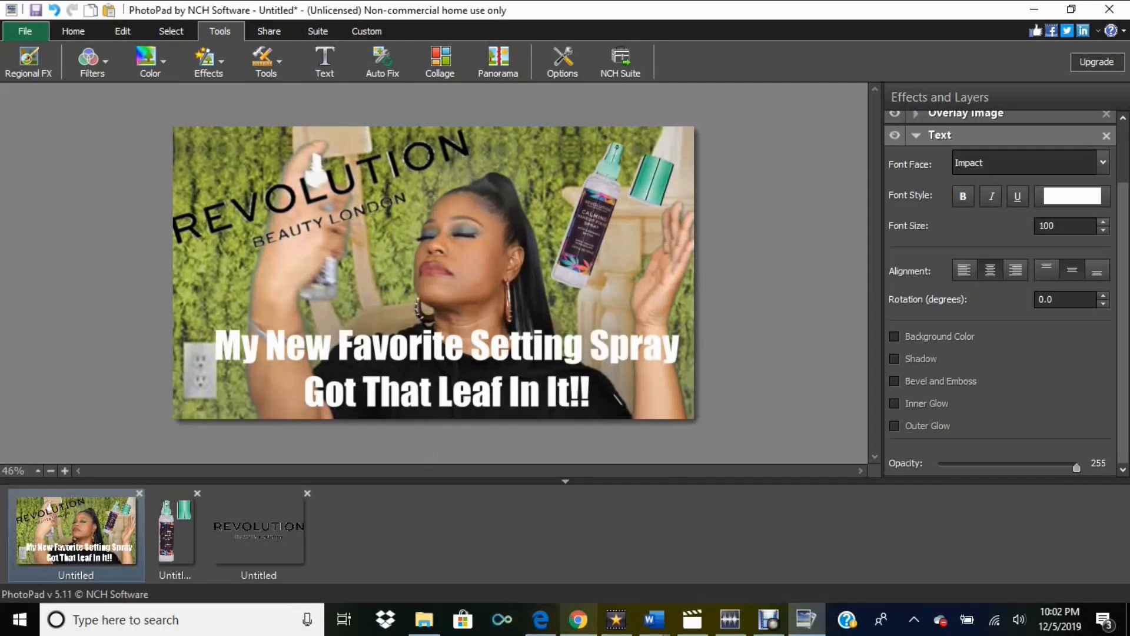
Switch to Chrome and search Google Images for "weed clipart".
click(578, 619)
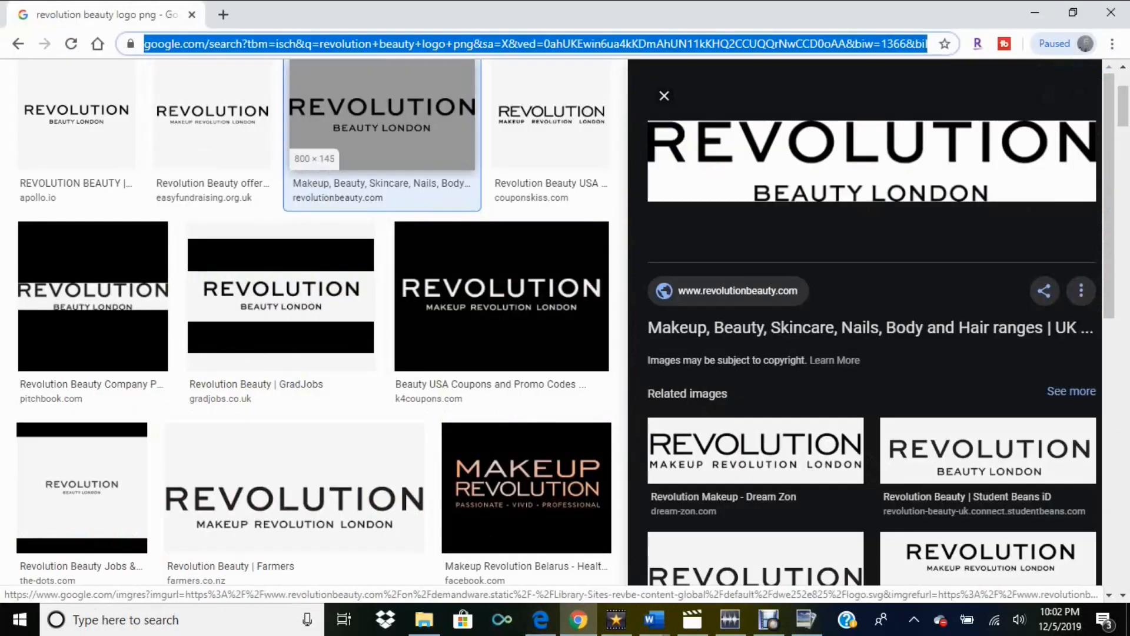
scroll(383, 118, up, 3)
triple_click(236, 94)
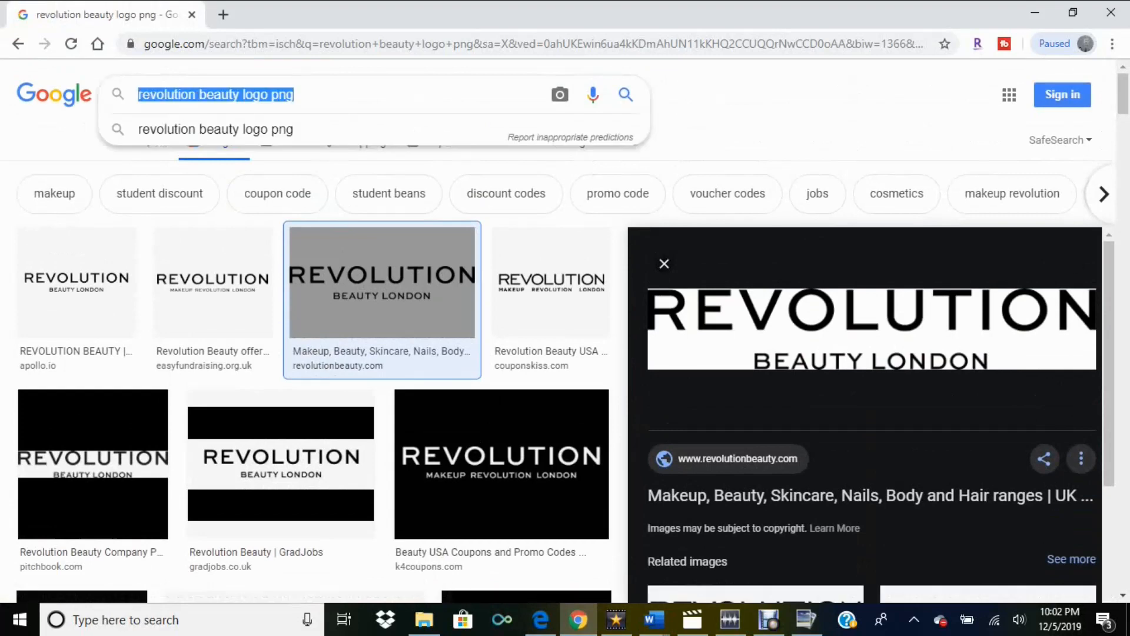
text(weed clip a)
key(Down)
key(Return)
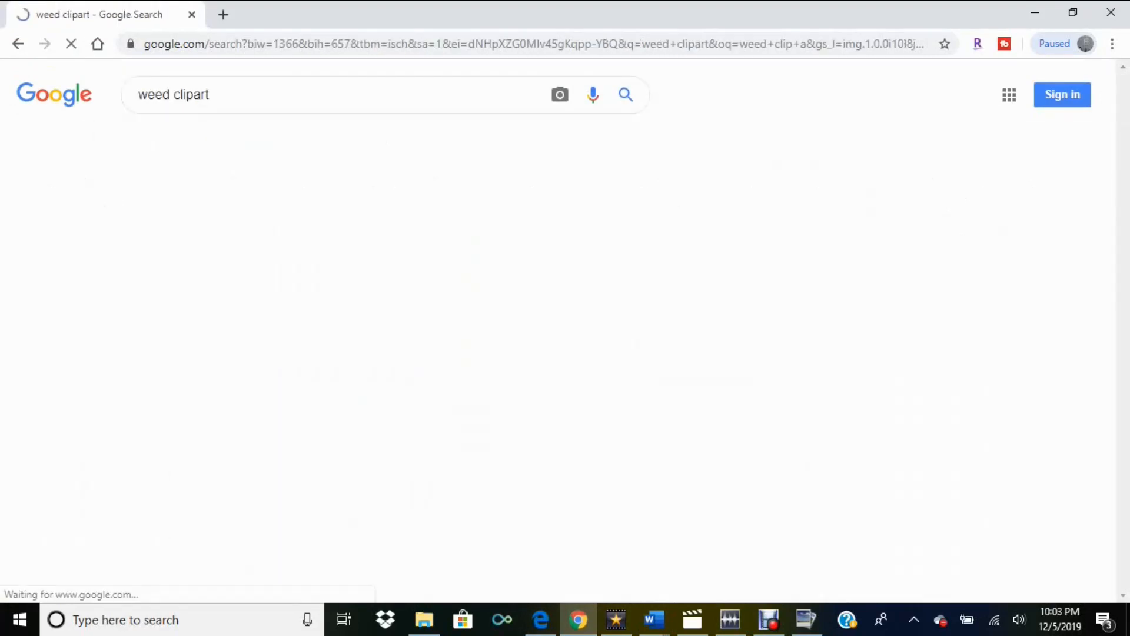
Open the plain green leaf on a white background from the image results and copy the picture.
scroll(565, 330, down, 5)
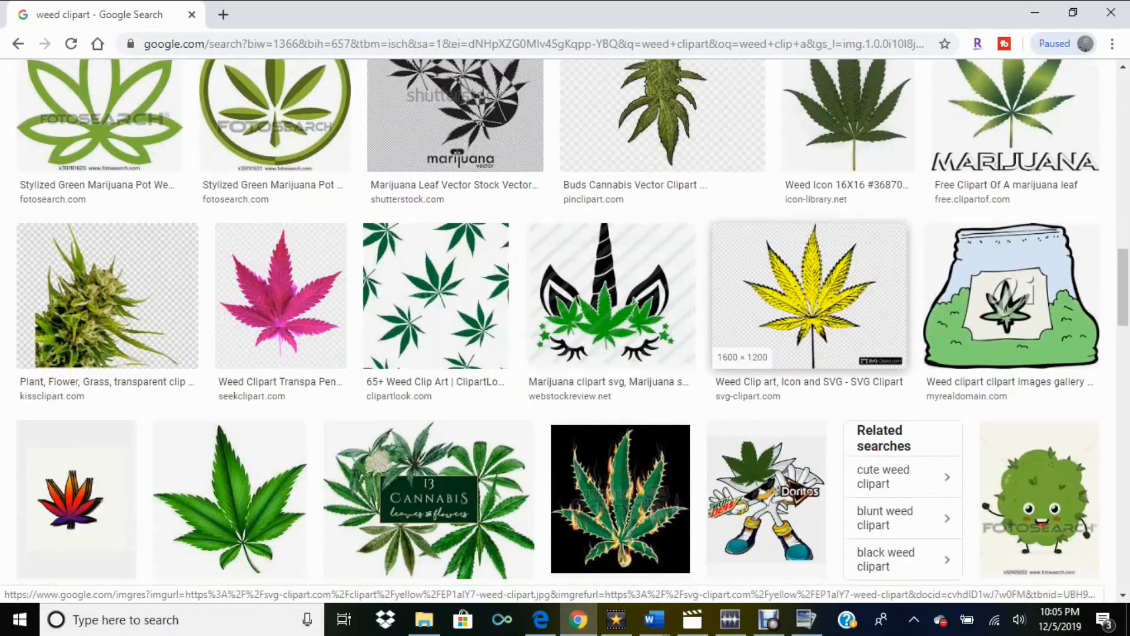
scroll(809, 294, down, 4)
click(232, 335)
right_click(841, 169)
click(883, 338)
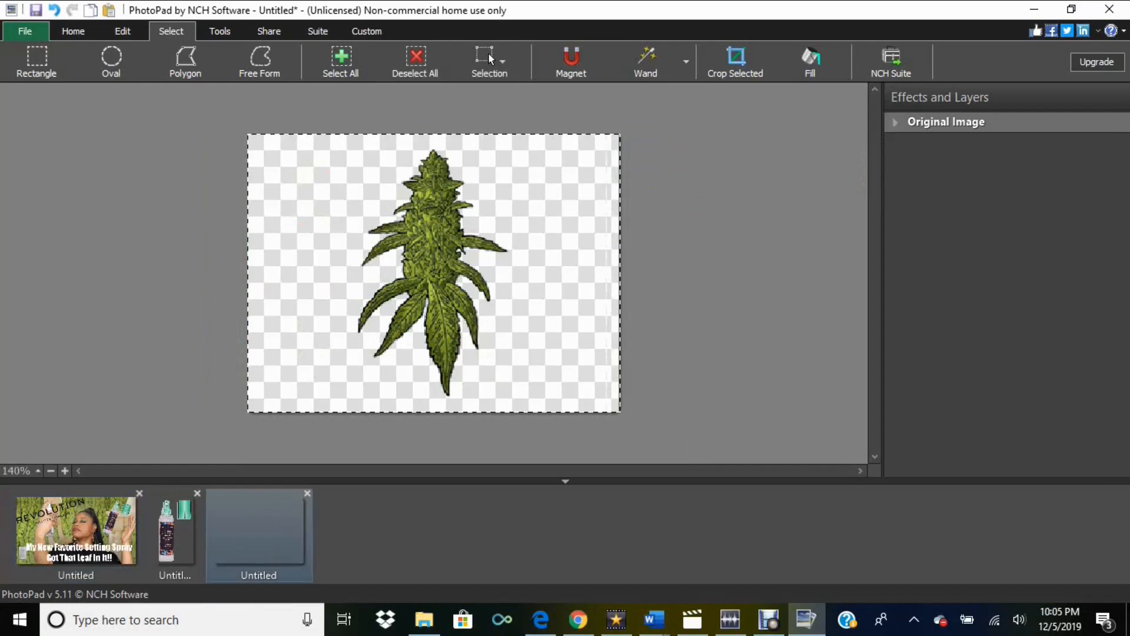
In PhotoPad, replace the bud picture with the copied leaf as an overlay and delete its white background with the Wand.
key(Delete)
key(Menu)
key(Down)
key(Down)
key(Return)
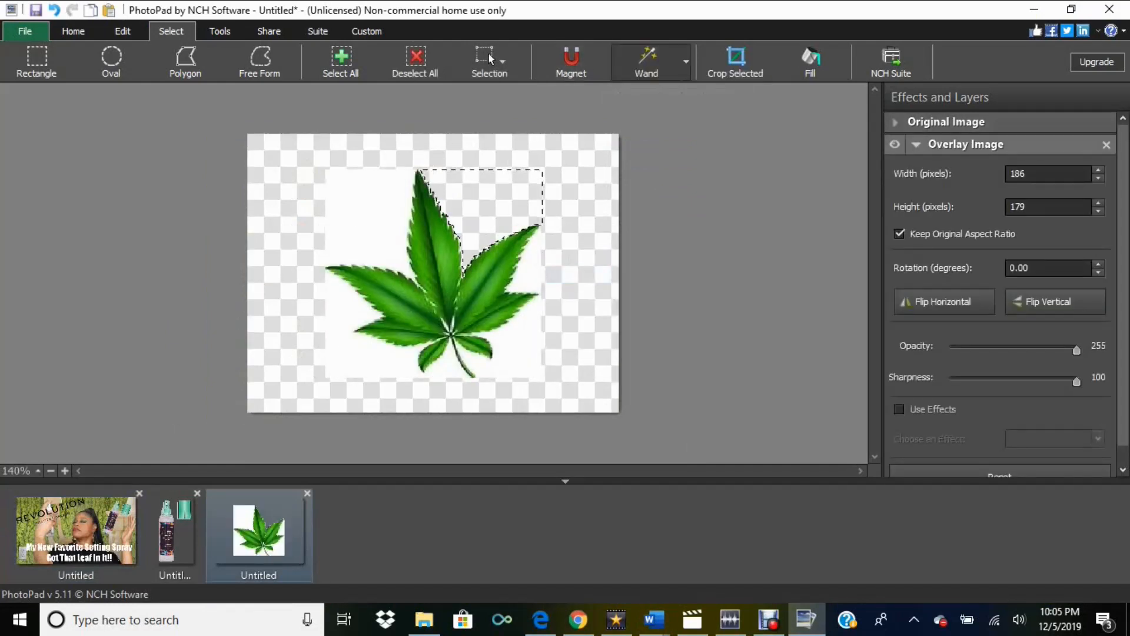
Copy the whole cut-out leaf image and paste it as an overlay onto the thumbnail picture.
click(415, 62)
click(340, 62)
right_click(436, 275)
click(478, 419)
click(76, 532)
right_click(377, 246)
key(Down)
key(Down)
key(Down)
key(Return)
Resize the leaf to about 226 x 217 pixels, rotate it to about 336 degrees, and place it below the logo over the spraying arm.
drag(469, 306, 484, 322)
drag(441, 213, 414, 219)
drag(436, 277, 273, 279)
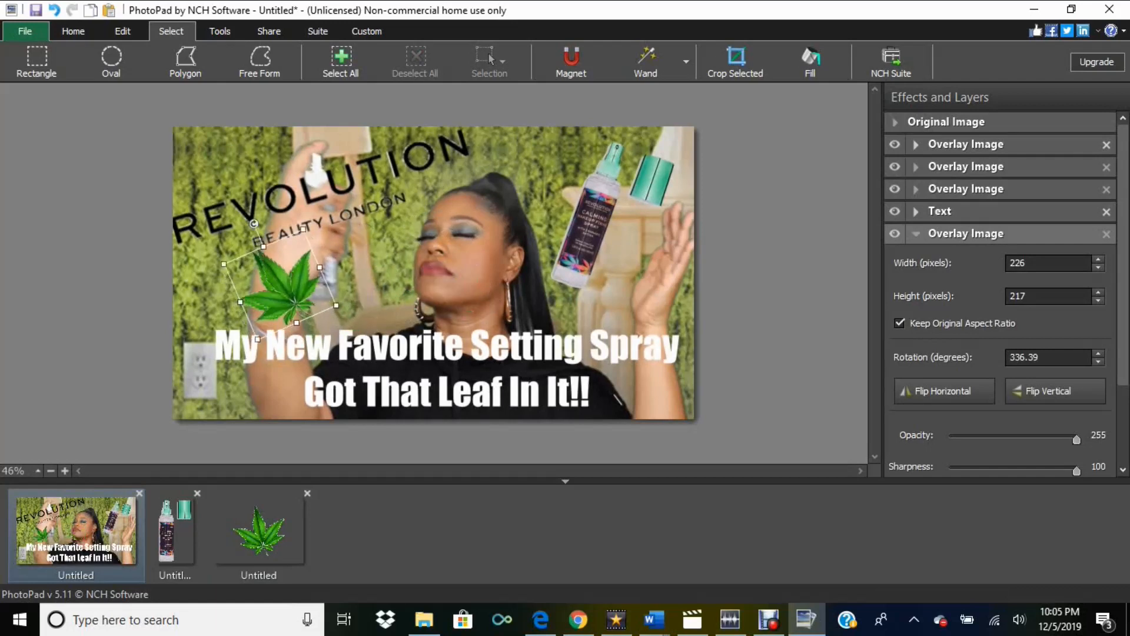
Paste a second leaf overlay of about 184 x 177 pixels, rotated about 21 degrees, over the open hand beside the spray bottle.
right_click(384, 246)
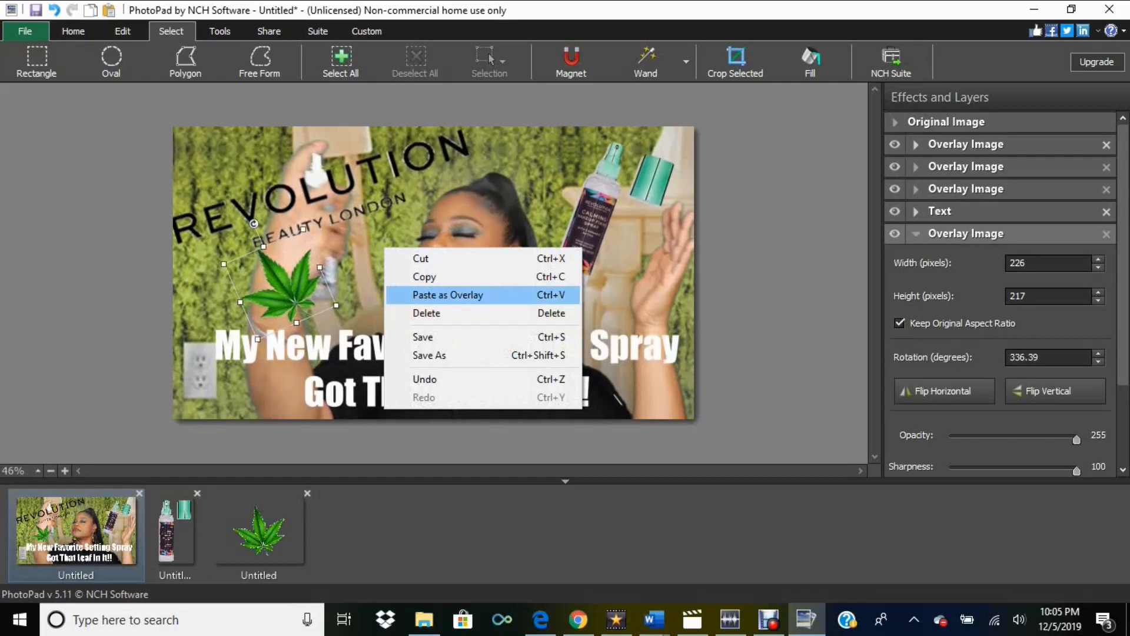
click(415, 293)
drag(469, 239, 454, 218)
drag(435, 277, 654, 268)
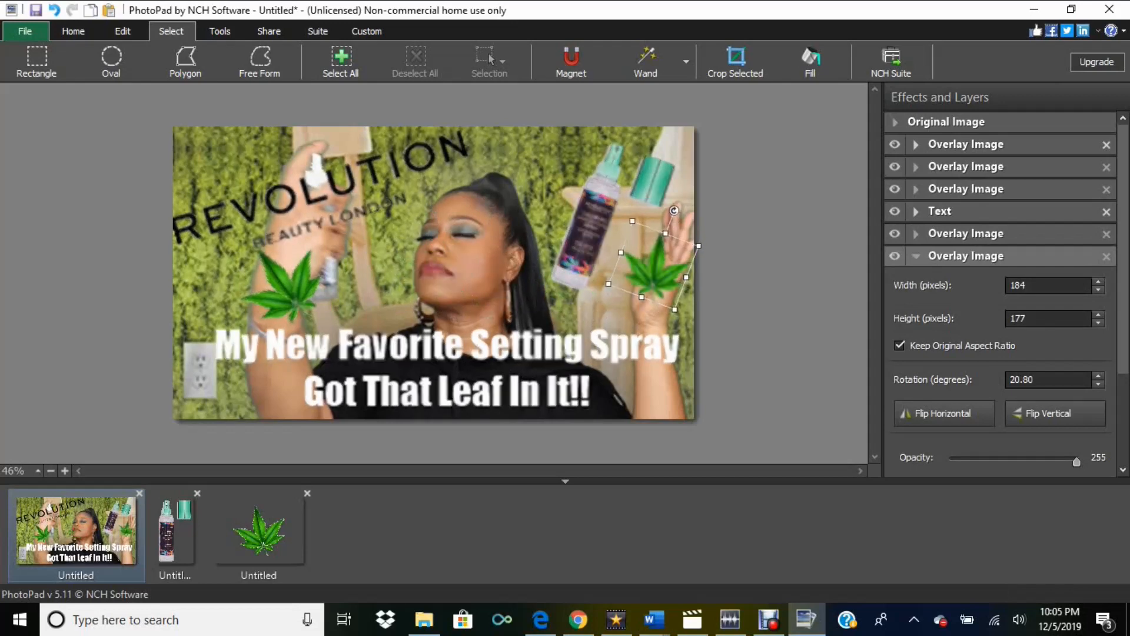
Save the finished thumbnail as a PNG named "Makeup Rev Spray Thum" in the Videos folder.
click(24, 30)
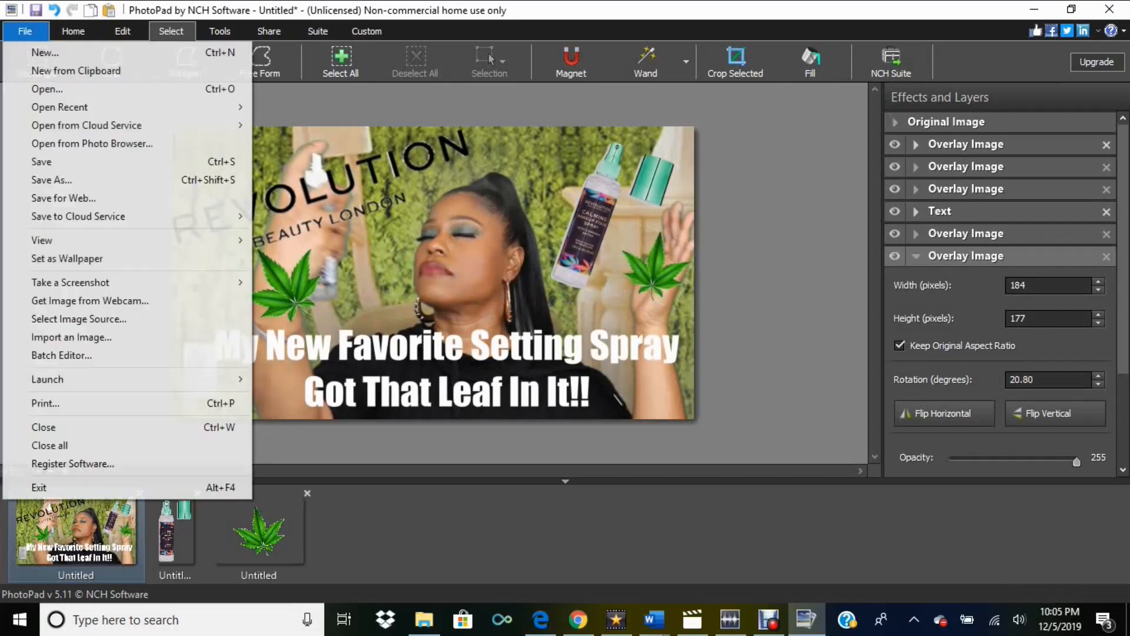
click(51, 180)
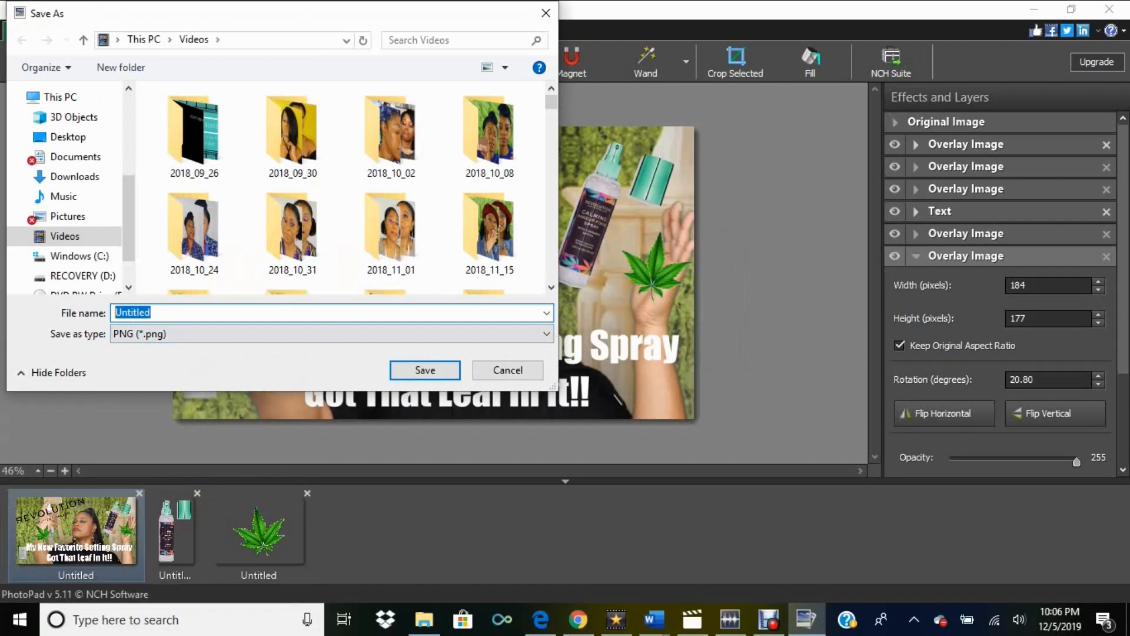
text(MI)
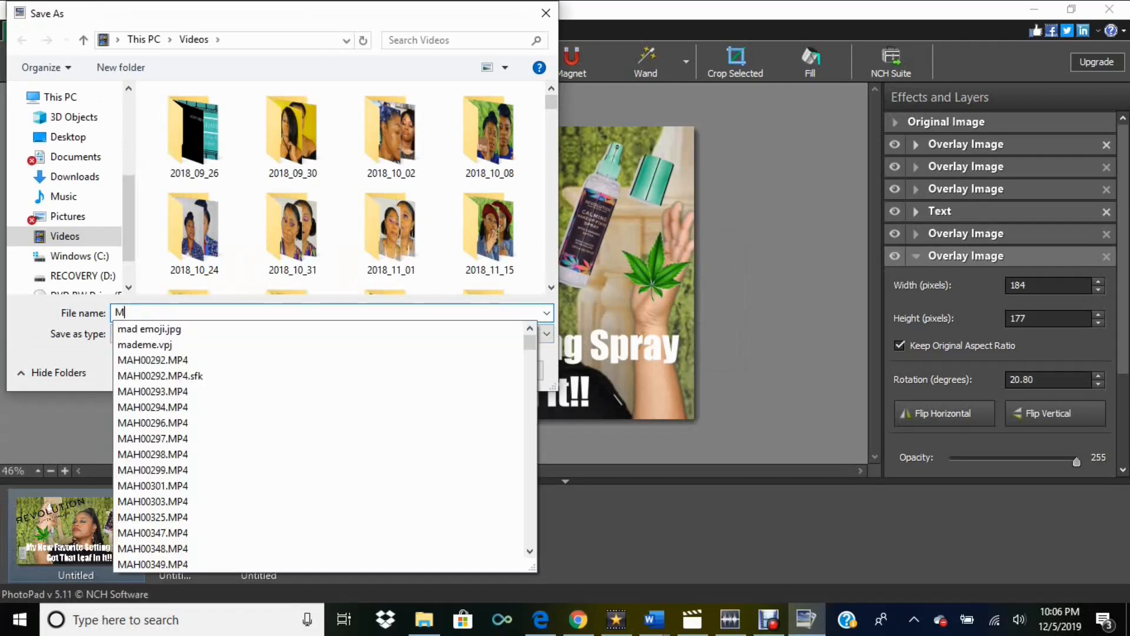
text(akeup )
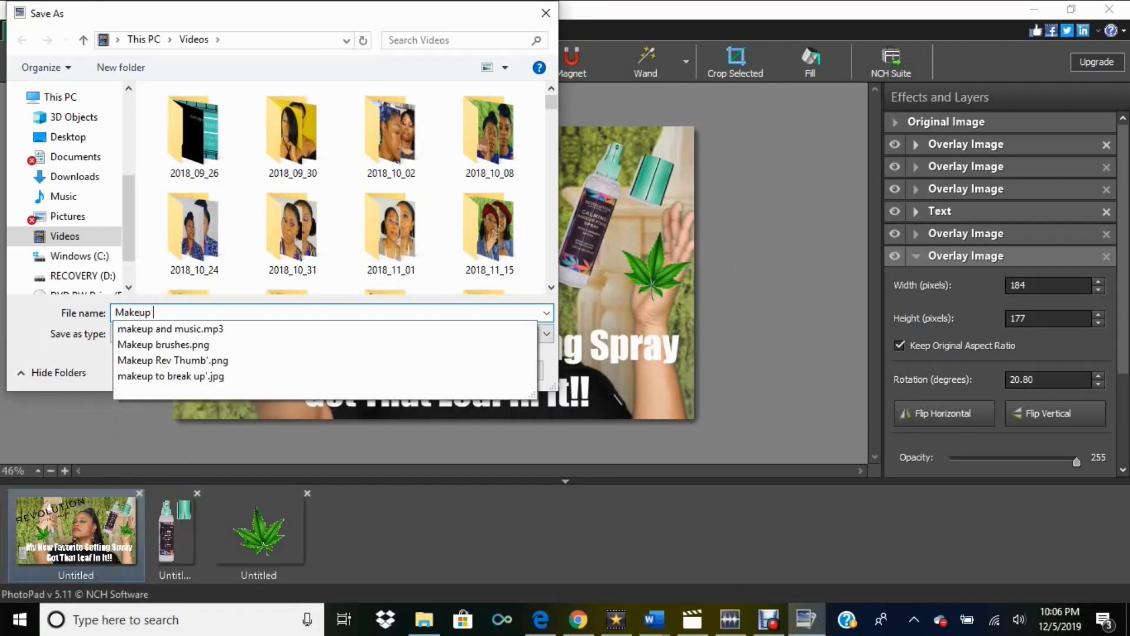
text(Rev S)
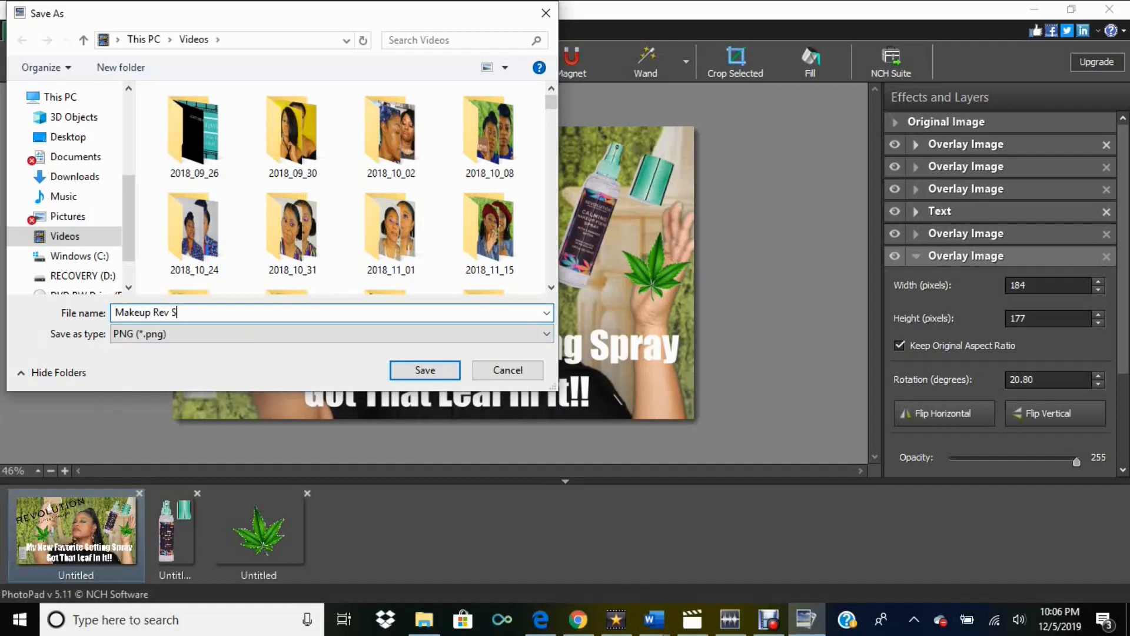
text(pray Tham)
key(BackSpace)
key(BackSpace)
text(ium)
key(BackSpace)
key(BackSpace)
text(um)
key(Return)
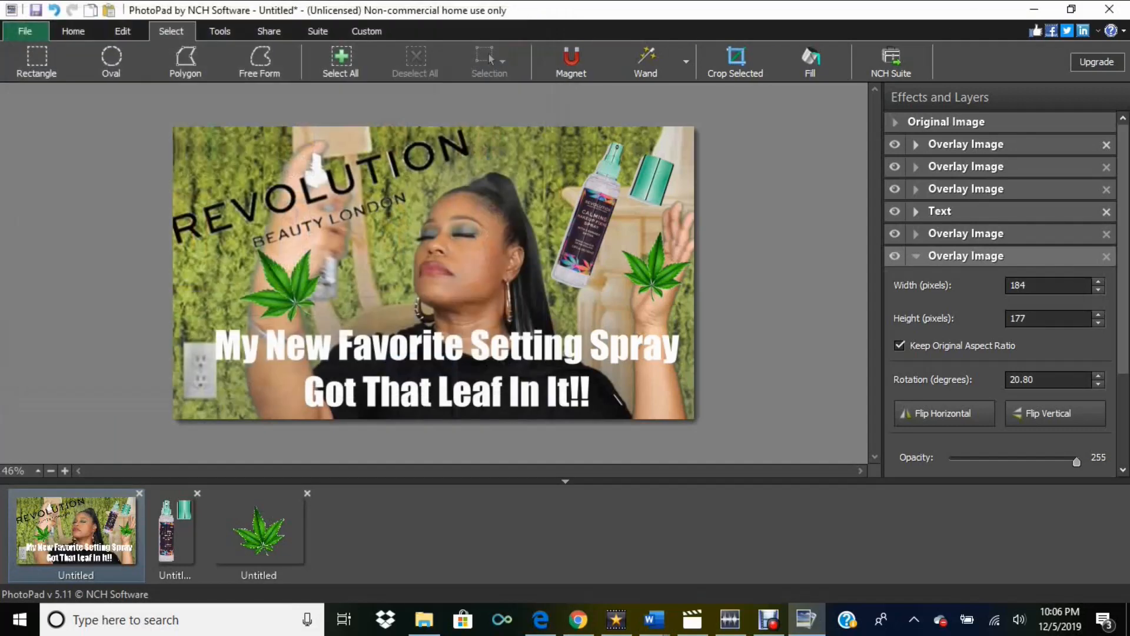